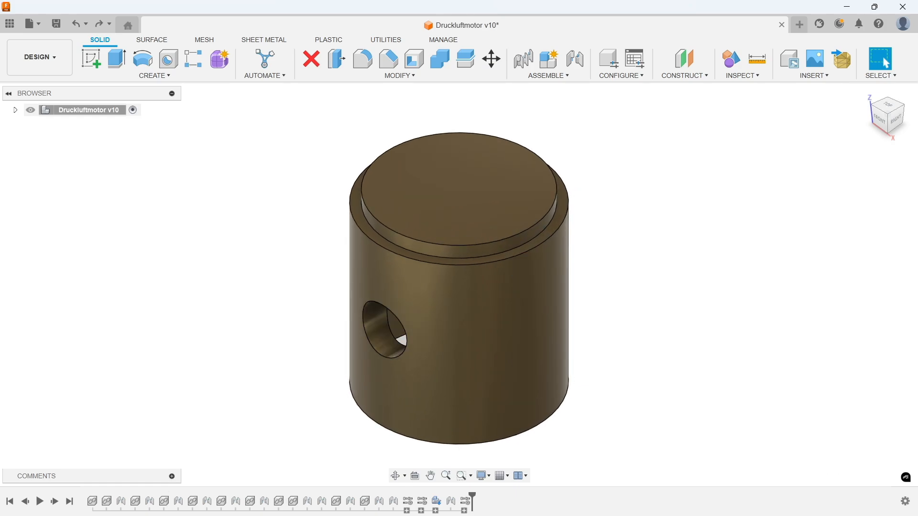
pyautogui.hotkey('ctrl', 'y')
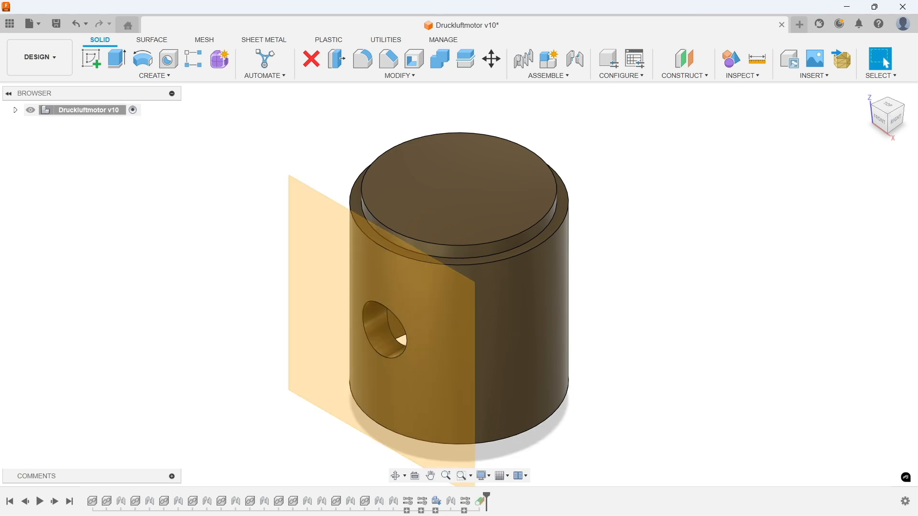
pyautogui.hotkey('ctrl', 'z')
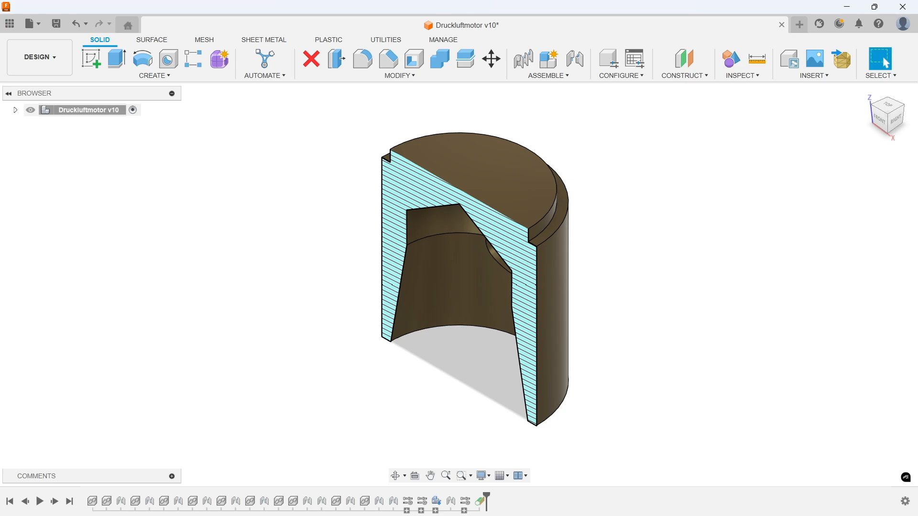
pyautogui.hotkey('ctrl', 'z')
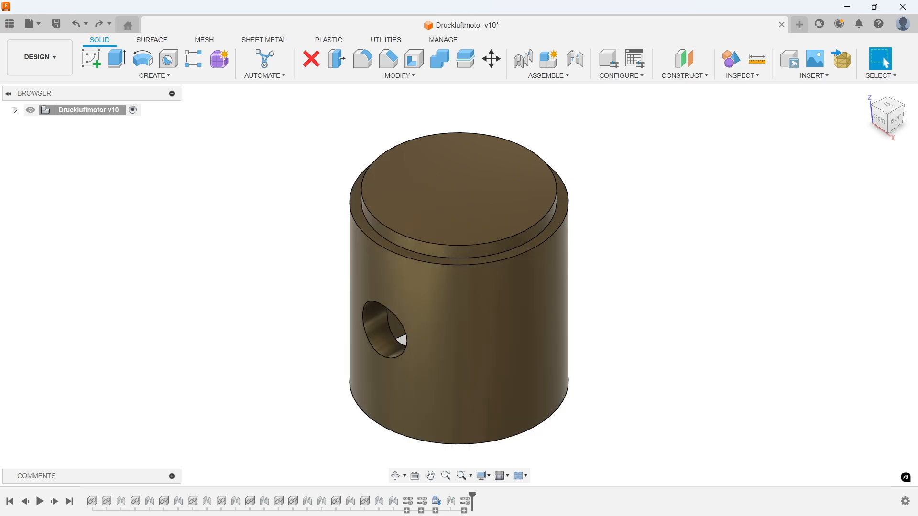
# Create a new design and start a sketch on the front XZ plane.
pyautogui.click(805, 33)
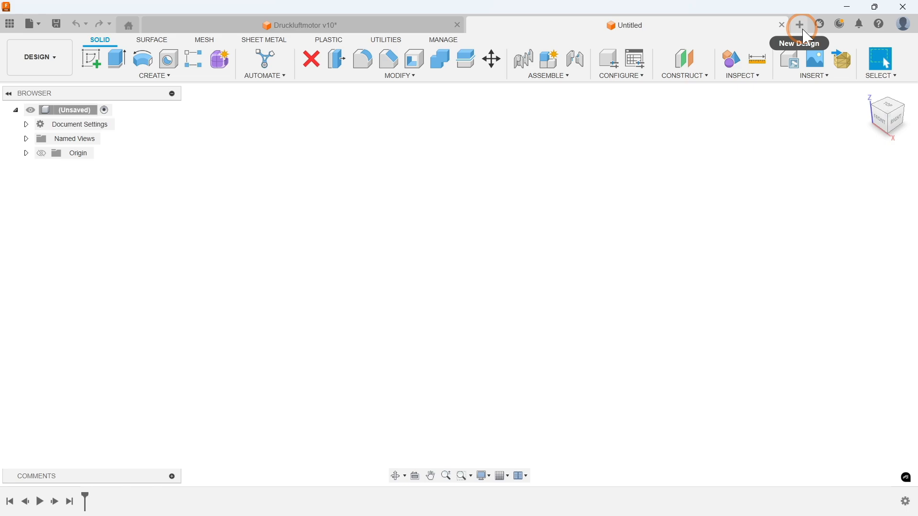
pyautogui.click(148, 75)
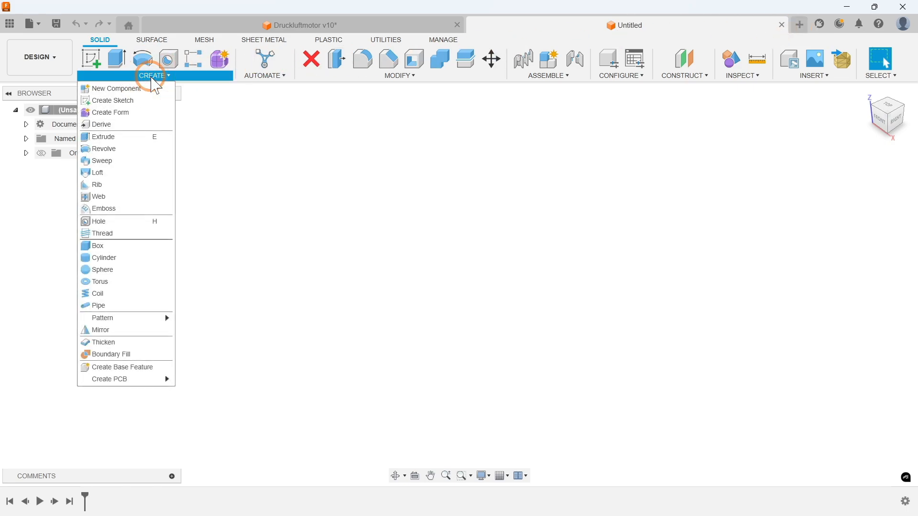
pyautogui.click(134, 101)
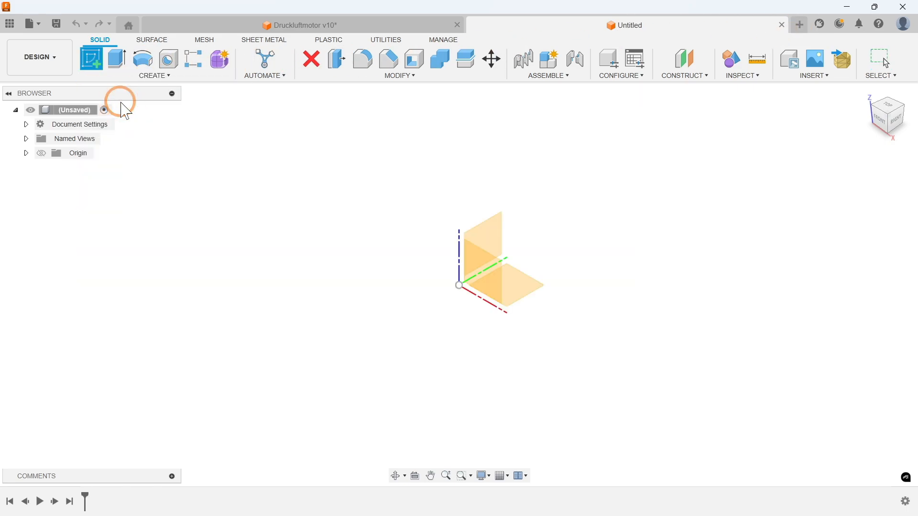
pyautogui.click(473, 241)
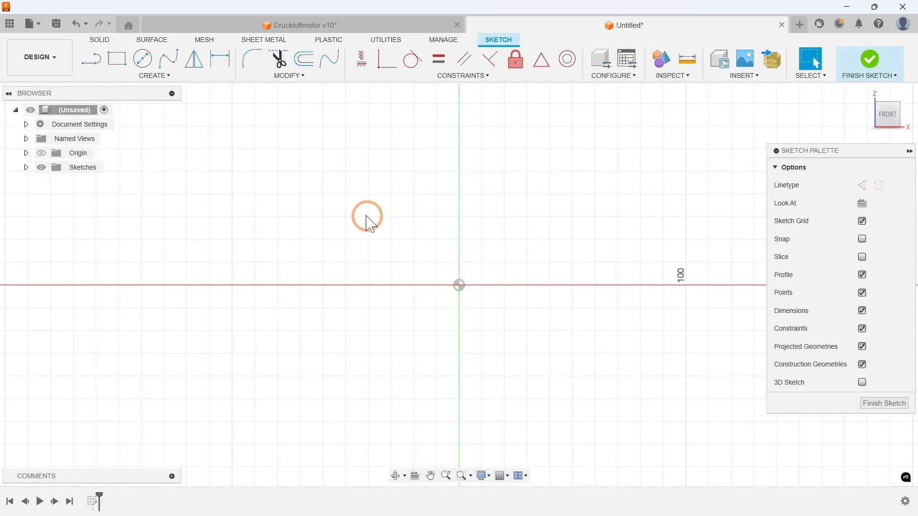
# Draw a 15 mm vertical centerline upward from the origin using the centerline linetype.
pyautogui.click(154, 75)
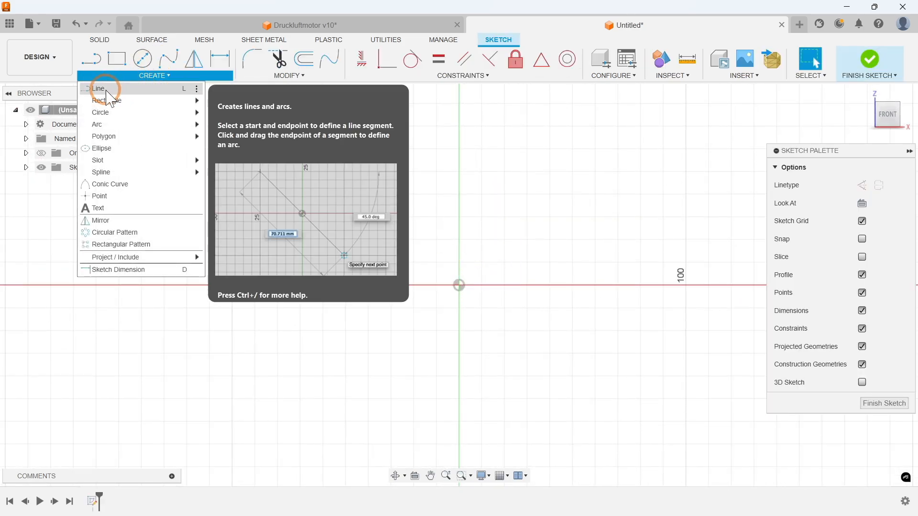
pyautogui.click(130, 89)
pyautogui.click(879, 184)
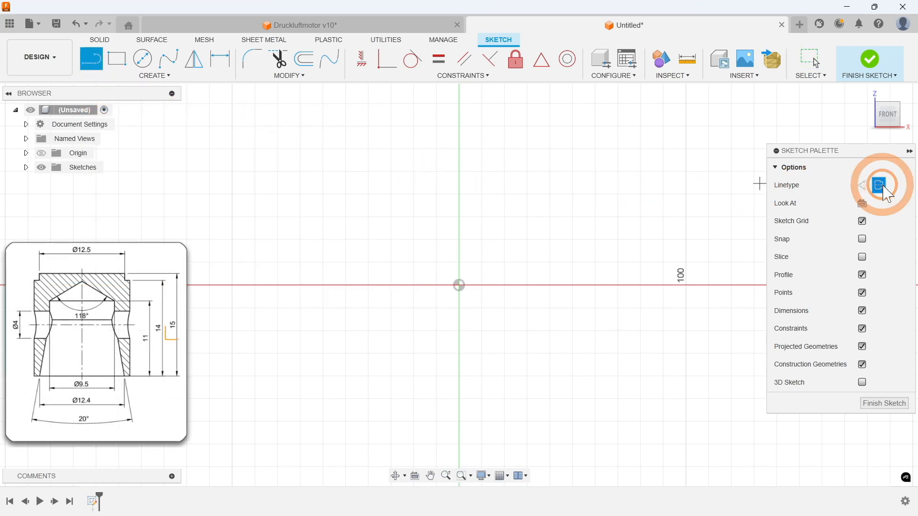
pyautogui.click(459, 285)
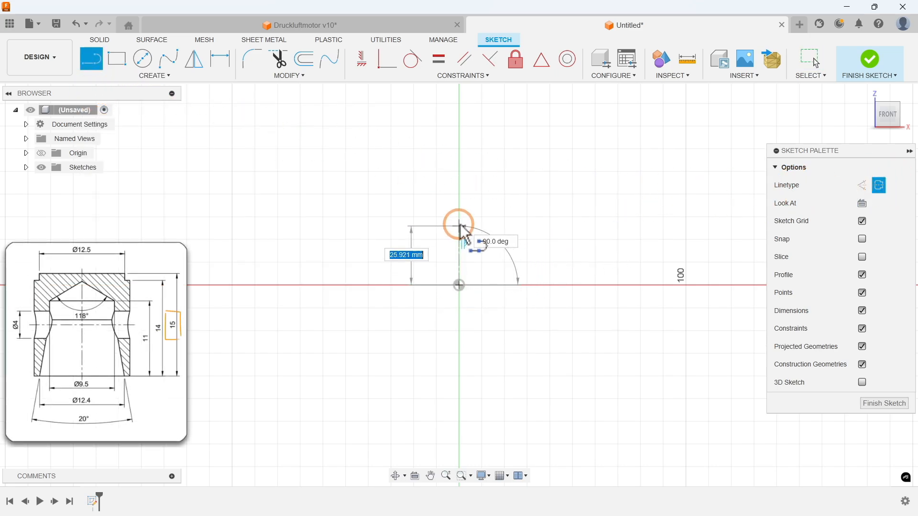
pyautogui.write('15')
pyautogui.press('Return')
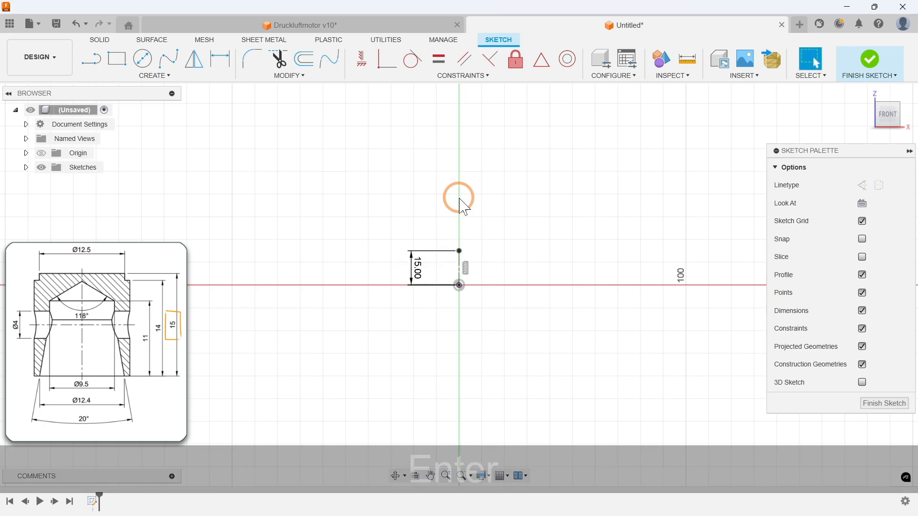
# Draw a closed half-section of the piston beside the centerline, about 8.9 mm wide, with a stepped crown, sloped inner roof, vertical bore wall and flared skirt.
pyautogui.scroll(10, 463, 287)
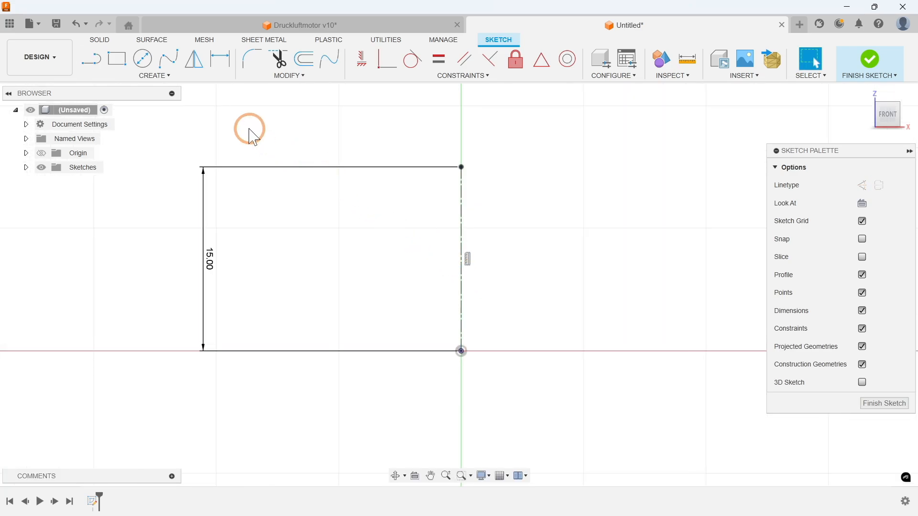
pyautogui.click(160, 76)
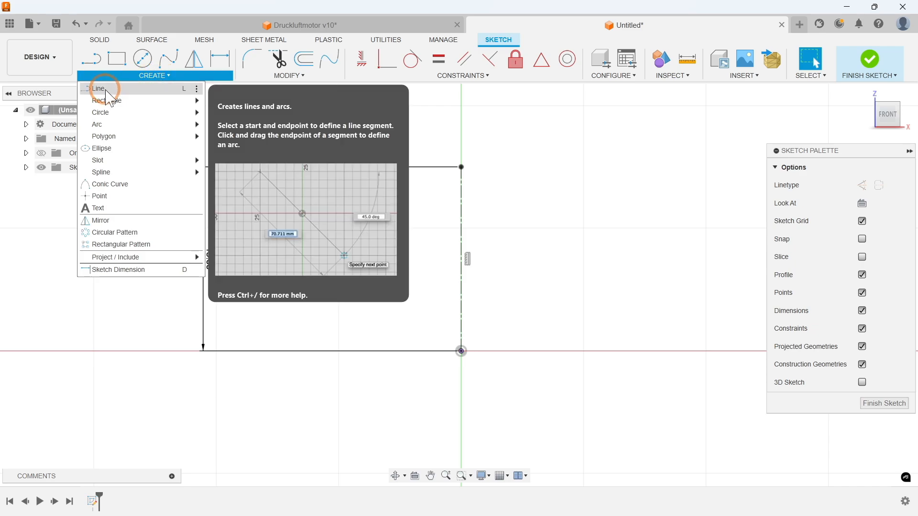
pyautogui.click(111, 89)
pyautogui.click(453, 167)
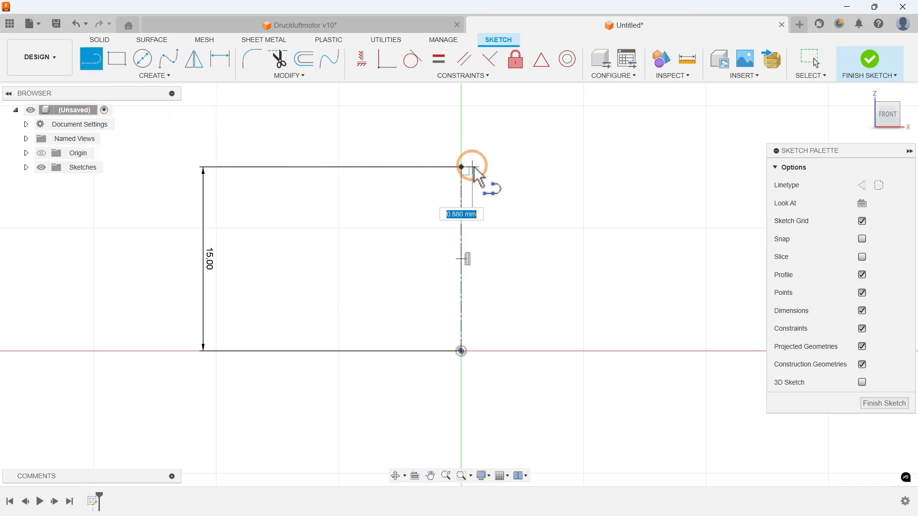
pyautogui.doubleClick(549, 167)
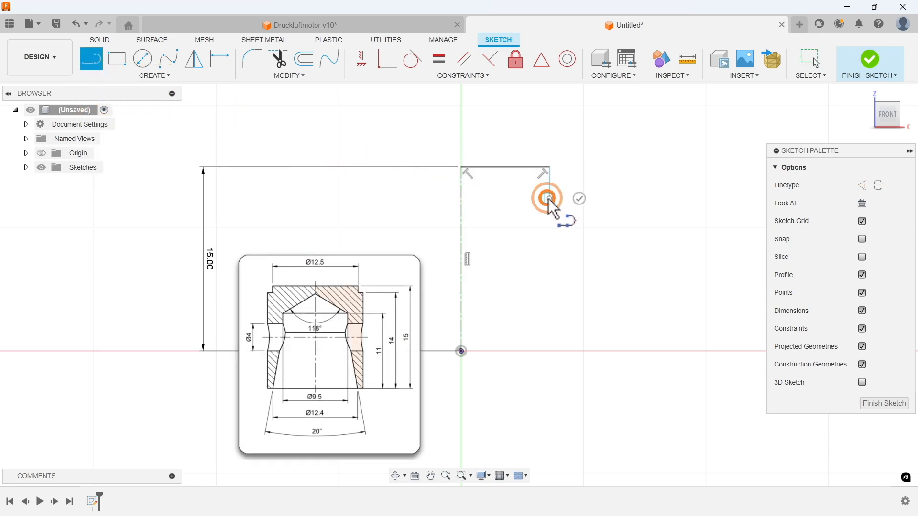
pyautogui.click(570, 199)
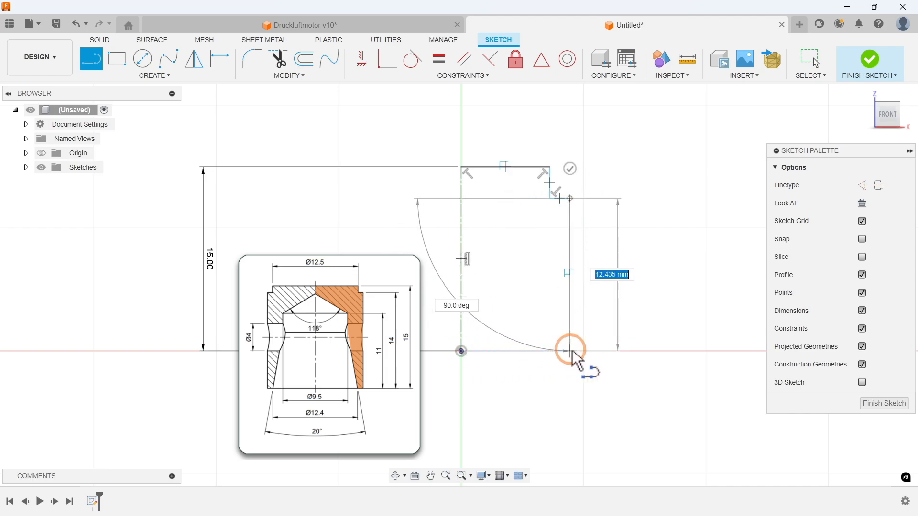
pyautogui.click(571, 352)
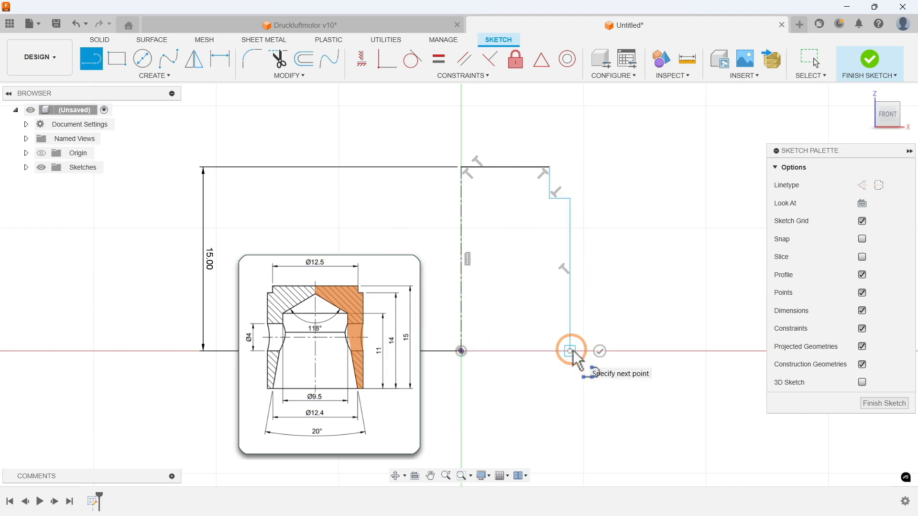
pyautogui.click(541, 351)
pyautogui.click(519, 247)
pyautogui.click(518, 222)
pyautogui.click(461, 185)
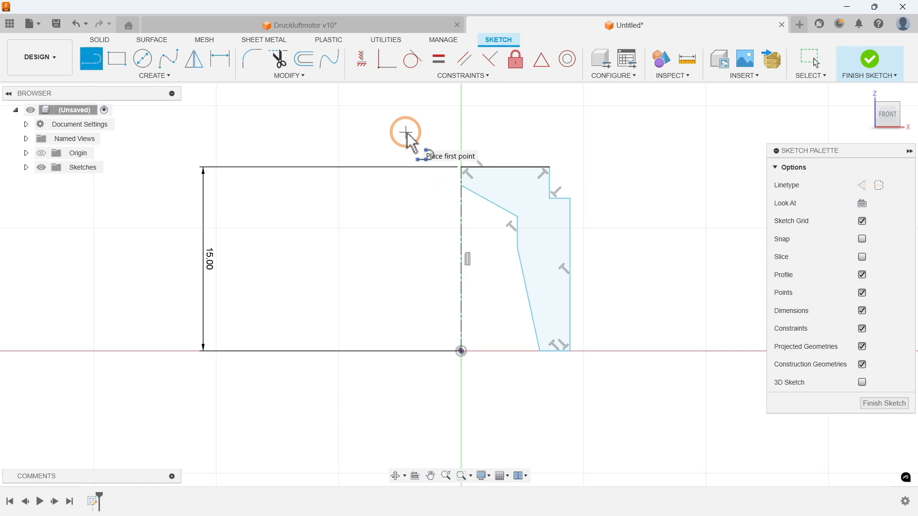
# Make the profile's lower inner corner coincident with the X axis, showing the origin for the selection and hiding it again.
pyautogui.click(440, 76)
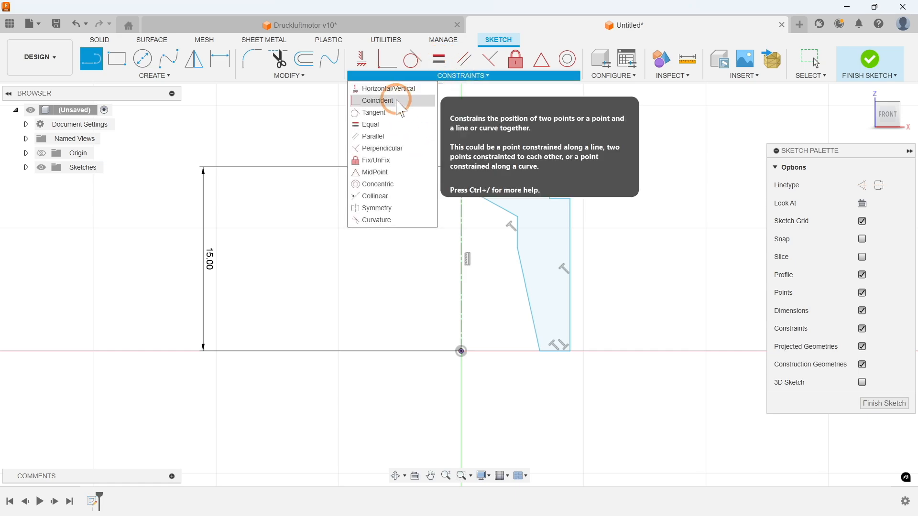
pyautogui.click(385, 107)
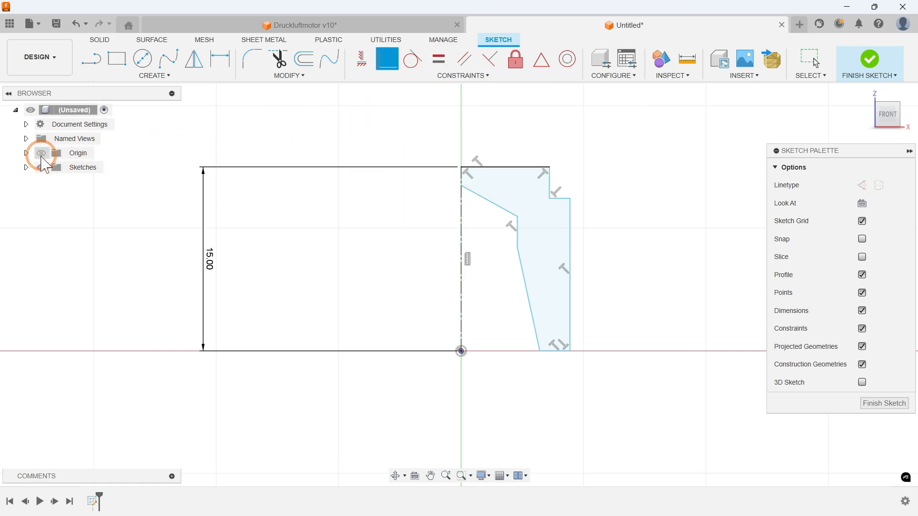
pyautogui.click(540, 352)
pyautogui.click(484, 351)
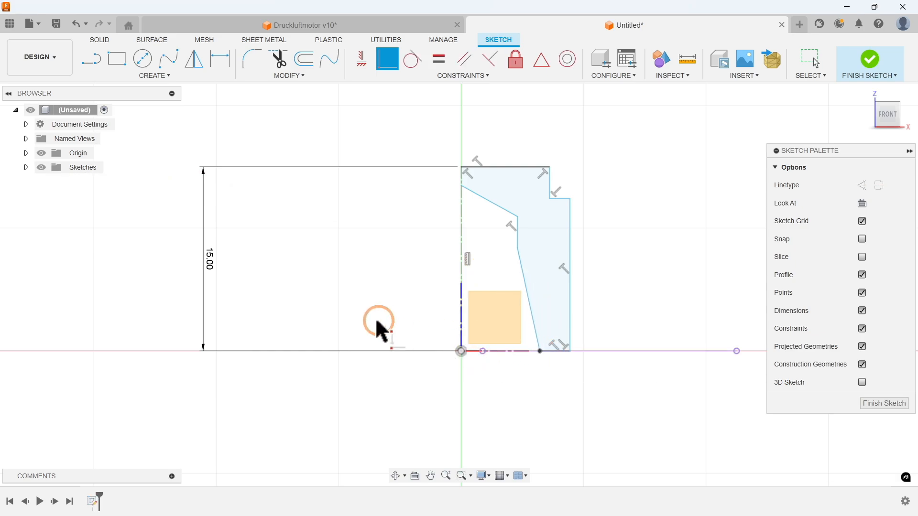
pyautogui.click(42, 153)
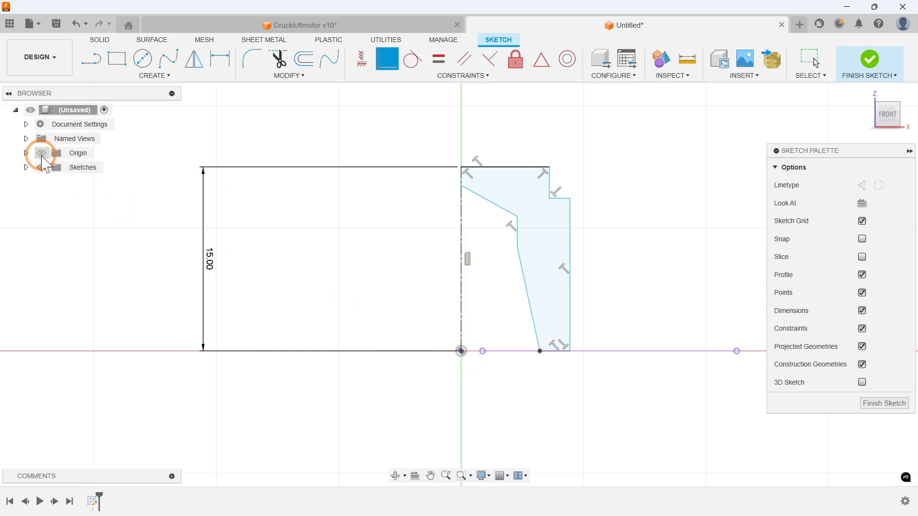
# Dimension the stepped crown's short vertical edge about the centerline as a 12.5 mm diameter.
pyautogui.press('d')
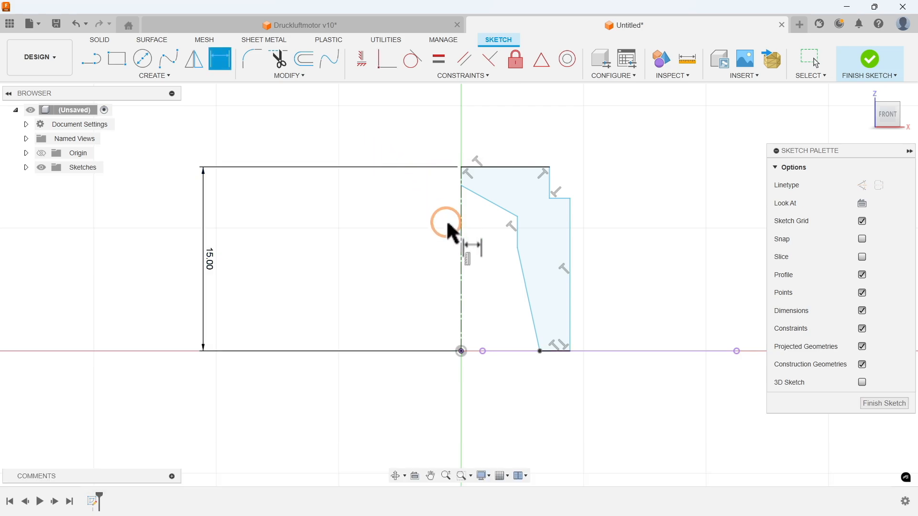
pyautogui.click(462, 245)
pyautogui.click(547, 184)
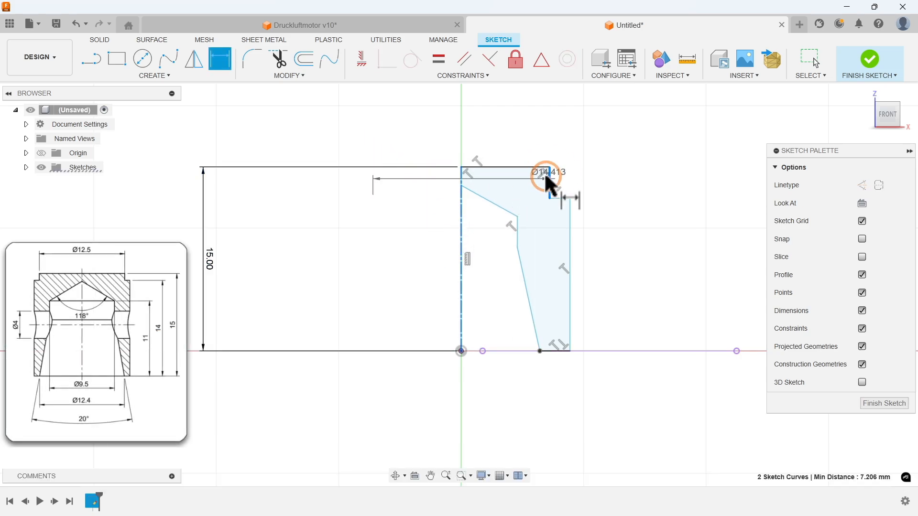
pyautogui.click(461, 146)
pyautogui.write('12.5')
pyautogui.press('Return')
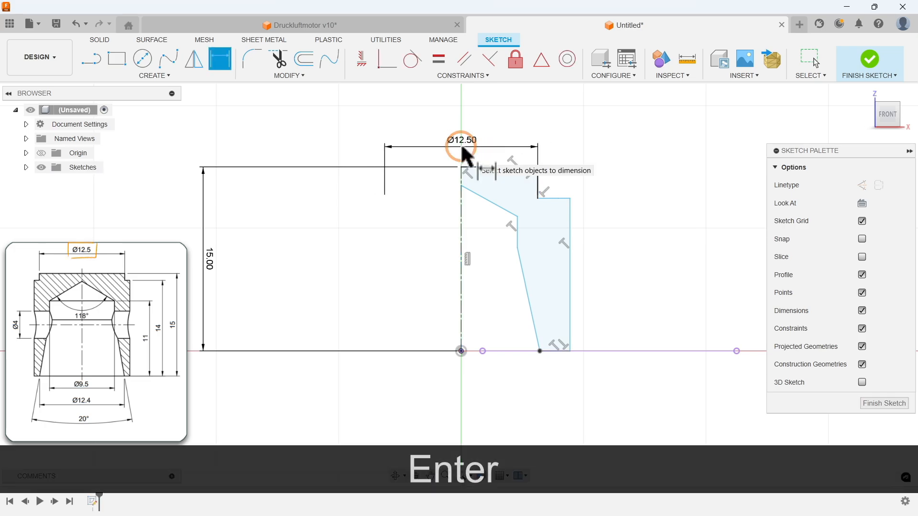
# Dimension the long outer wall about the centerline as a 14 mm diameter.
pyautogui.click(461, 231)
pyautogui.click(571, 227)
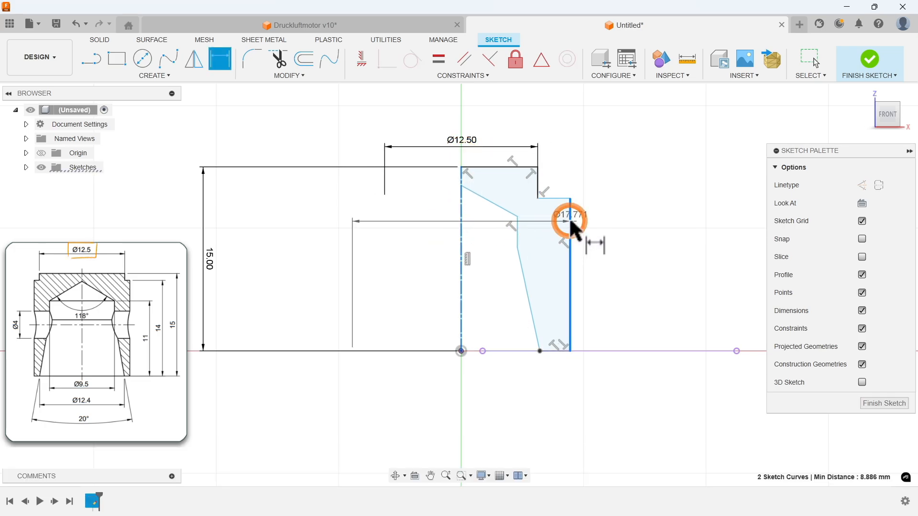
pyautogui.click(468, 122)
pyautogui.write('14')
pyautogui.press('Return')
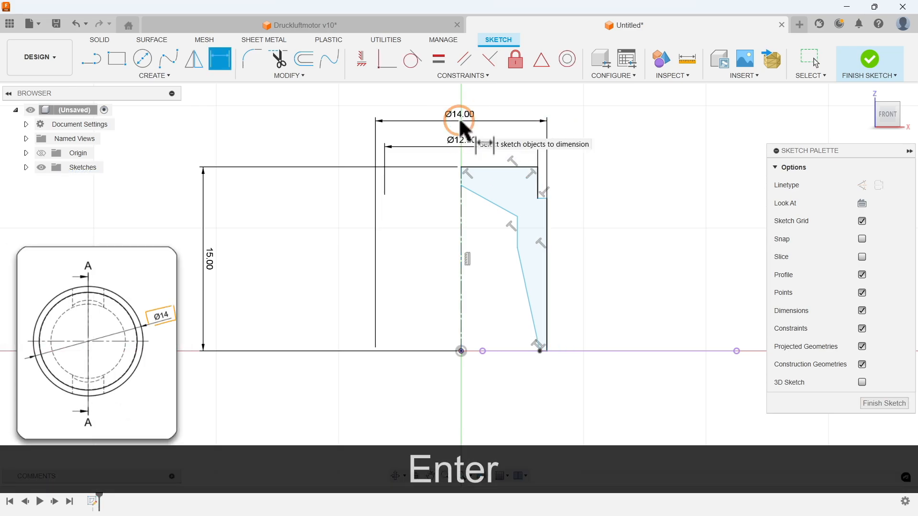
# Dimension the vertical inner bore wall about the centerline as a 9.5 mm diameter.
pyautogui.click(518, 230)
pyautogui.click(461, 235)
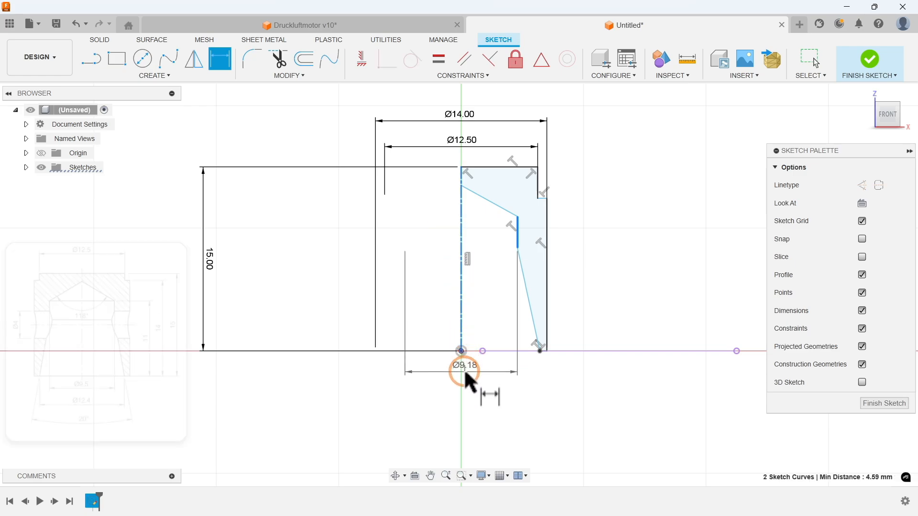
pyautogui.click(460, 380)
pyautogui.write('9')
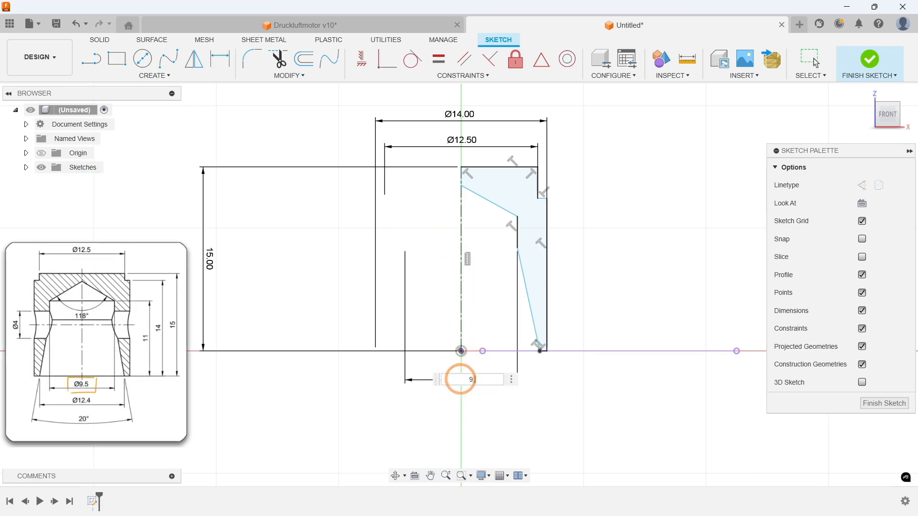
pyautogui.write('.5')
pyautogui.press('Return')
# Dimension the flared skirt's lower inner corner about the centerline as a 12.4 mm diameter.
pyautogui.click(538, 350)
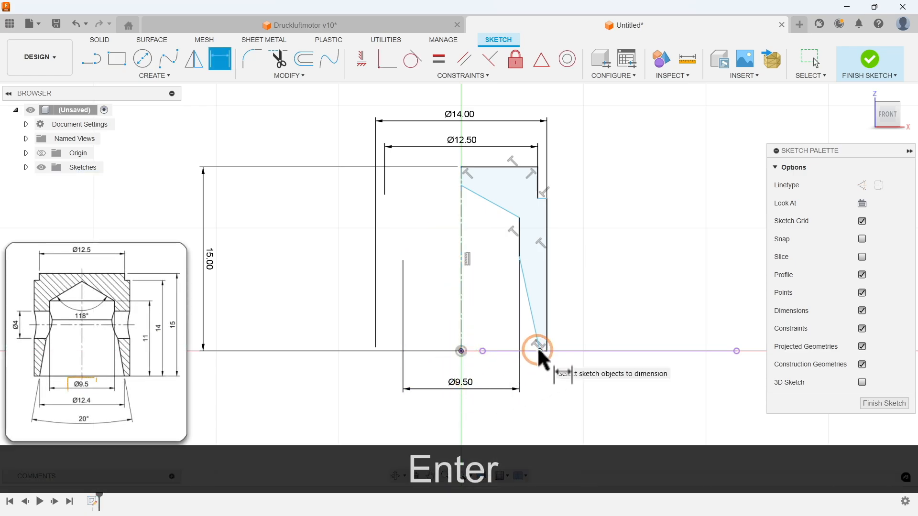
pyautogui.click(462, 319)
pyautogui.click(460, 414)
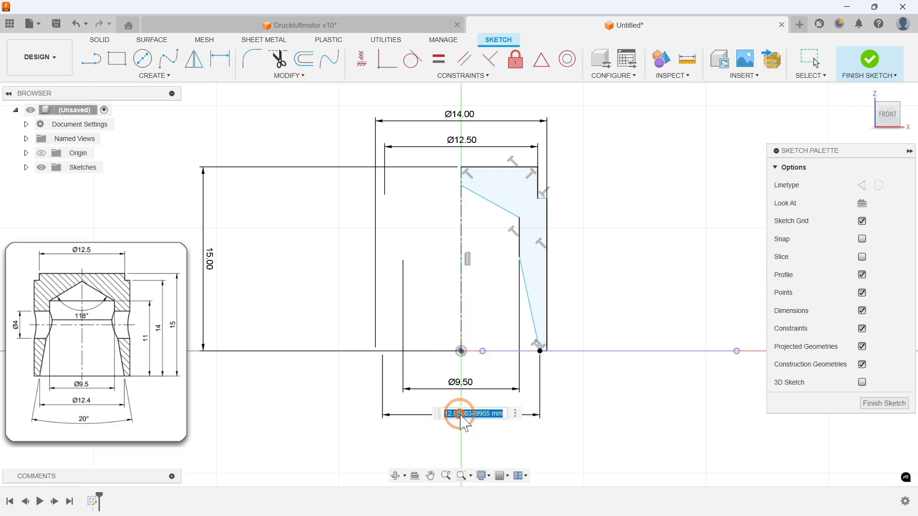
pyautogui.press('Return')
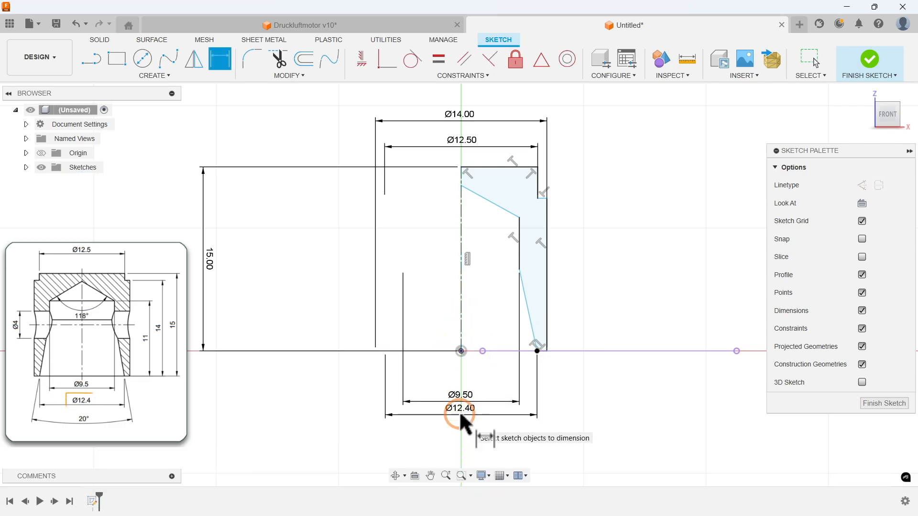
# Dimension the height of the inner bore wall's upper corner above the horizontal baseline as 11 mm.
pyautogui.click(497, 351)
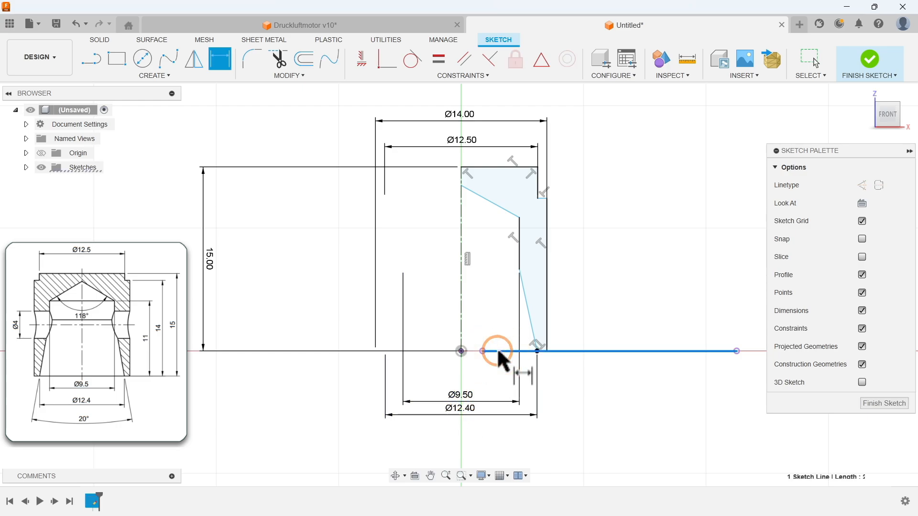
pyautogui.click(519, 218)
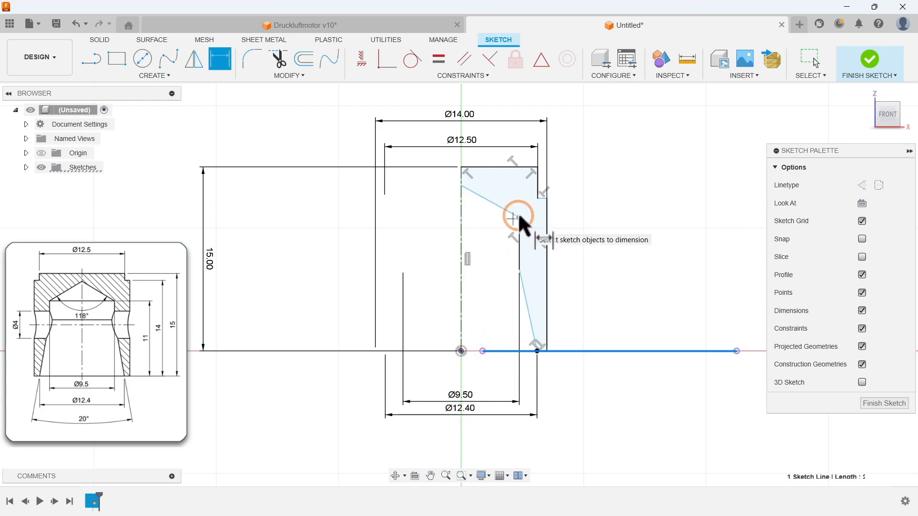
pyautogui.click(594, 276)
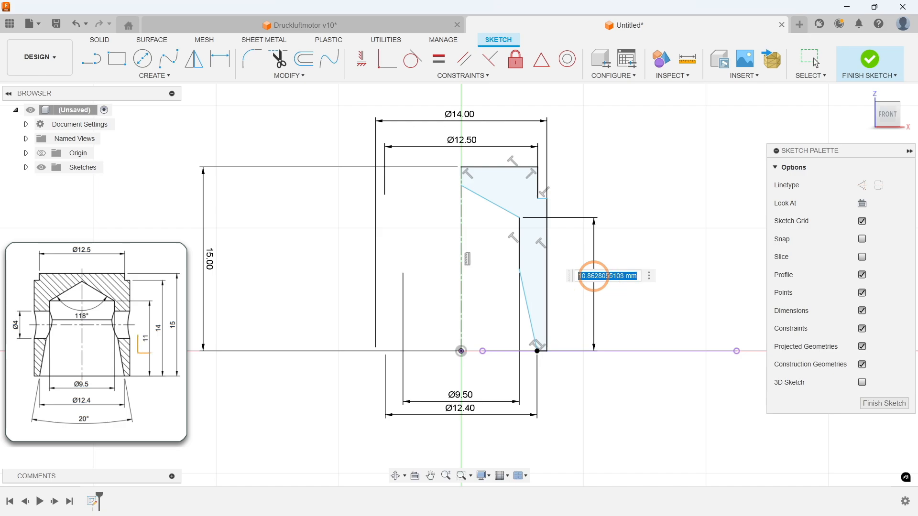
pyautogui.write('11')
pyautogui.press('Return')
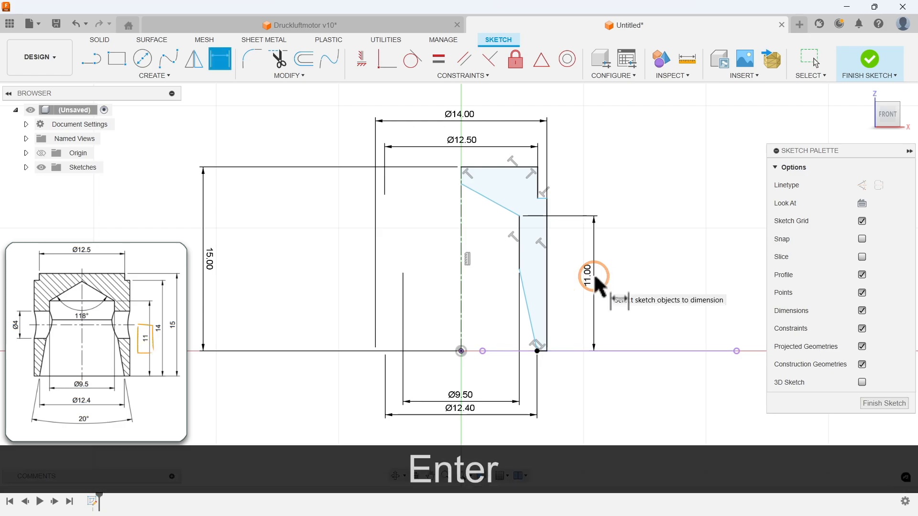
# Dimension the height of the outer wall's shoulder corner above the horizontal baseline as 14 mm.
pyautogui.click(566, 351)
pyautogui.click(546, 199)
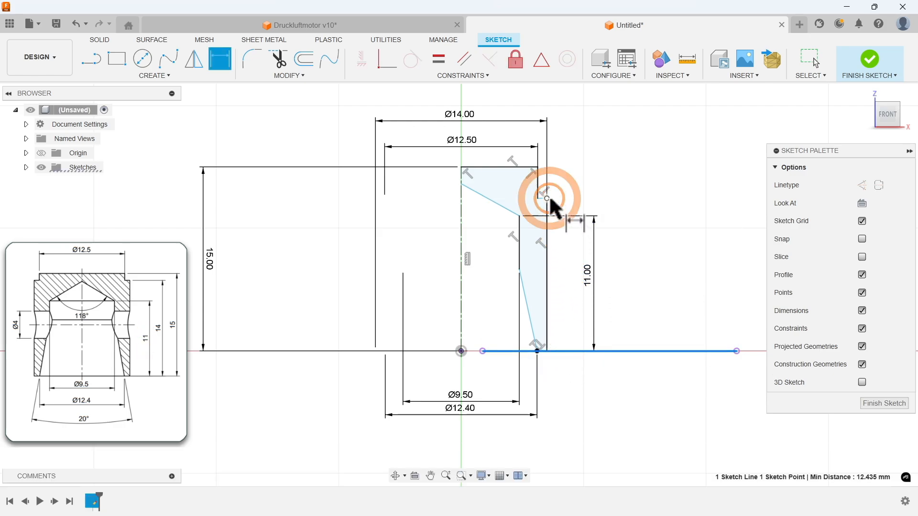
pyautogui.click(656, 254)
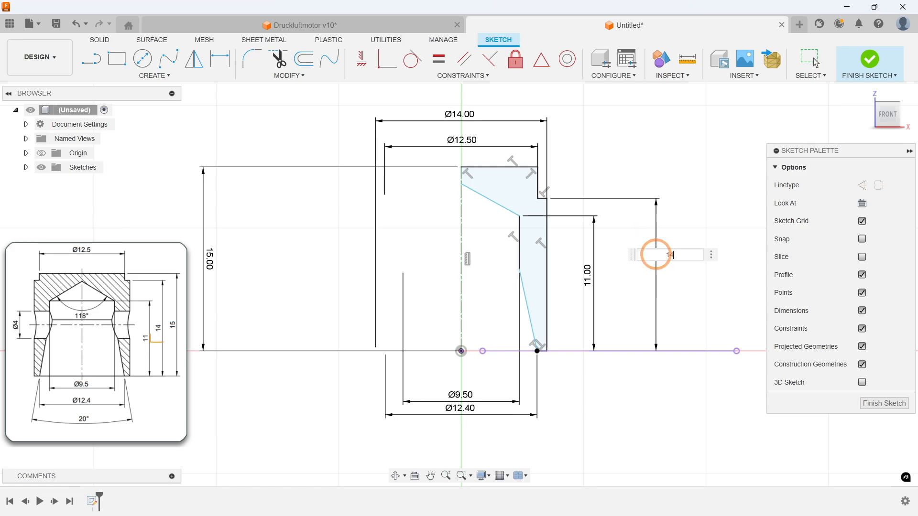
pyautogui.press('Return')
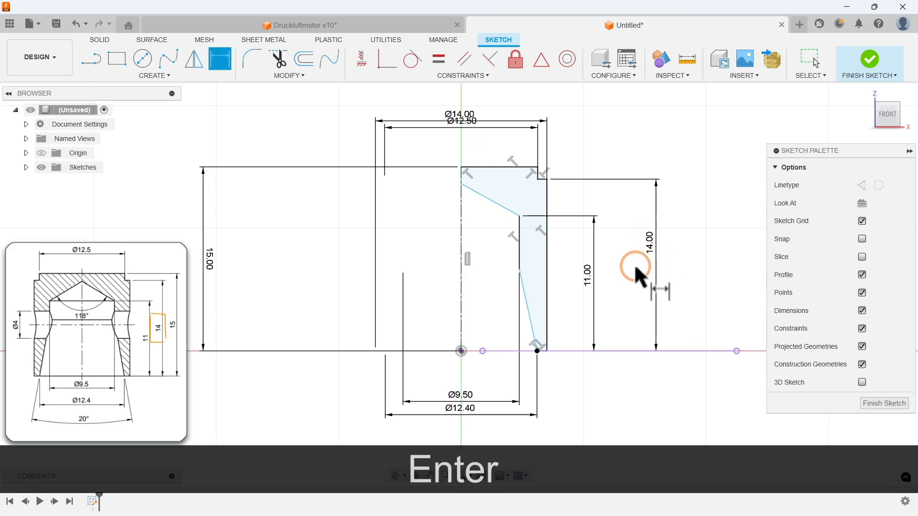
# Dimension the angle between the flared inner skirt line and the outer wall as 90-80 degrees.
pyautogui.click(528, 306)
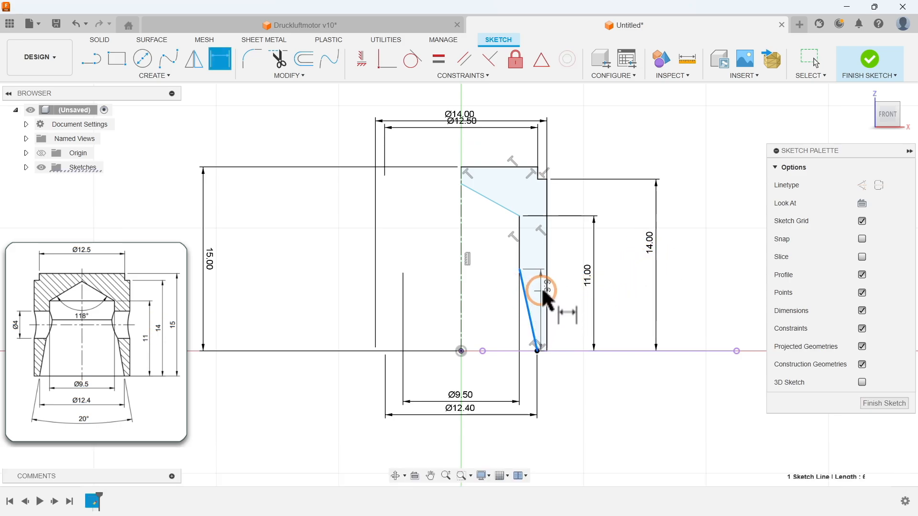
pyautogui.click(547, 287)
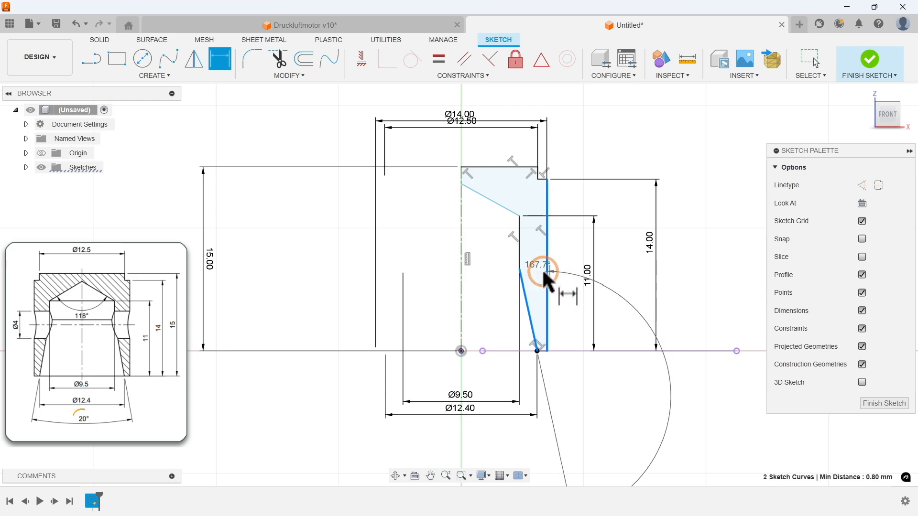
pyautogui.click(539, 268)
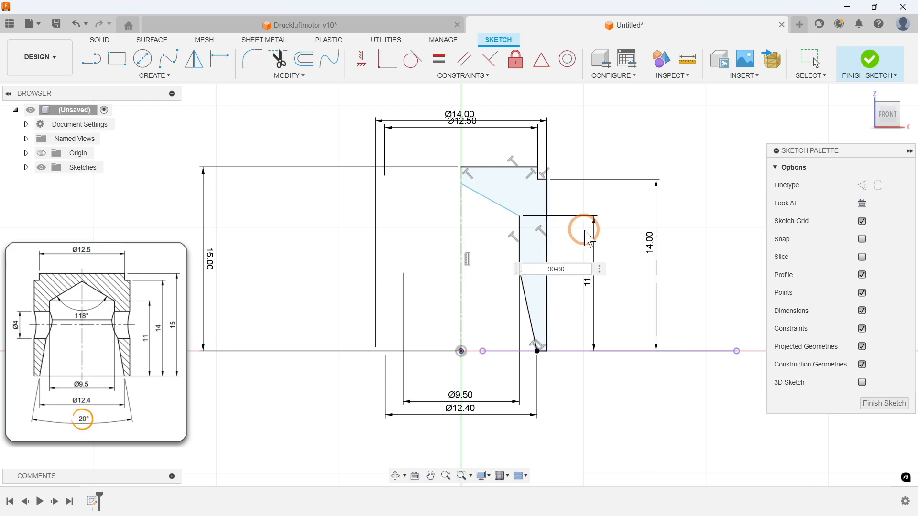
pyautogui.press('Return')
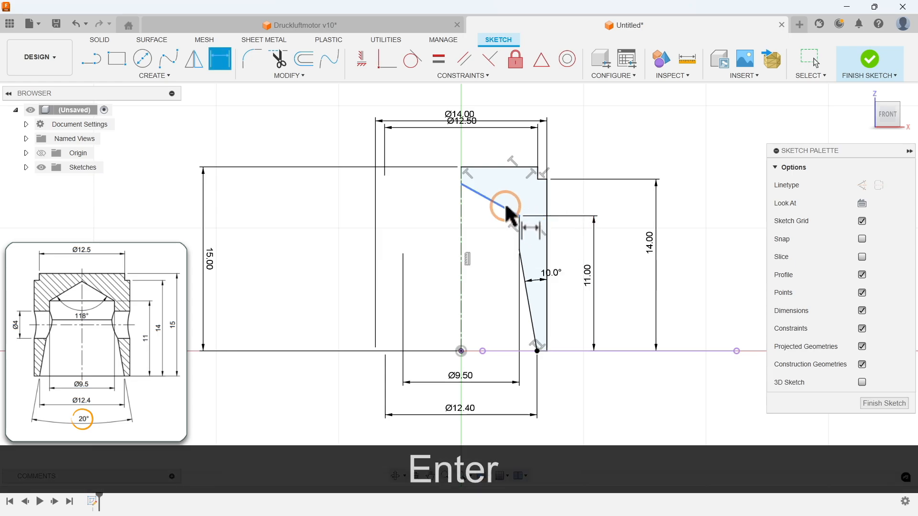
# Dimension the angle between the sloped bore-end line and the centerline as 118/2 degrees, and move the 12.5 mm diameter dimension clear of the 14 mm one.
pyautogui.click(492, 201)
pyautogui.click(463, 219)
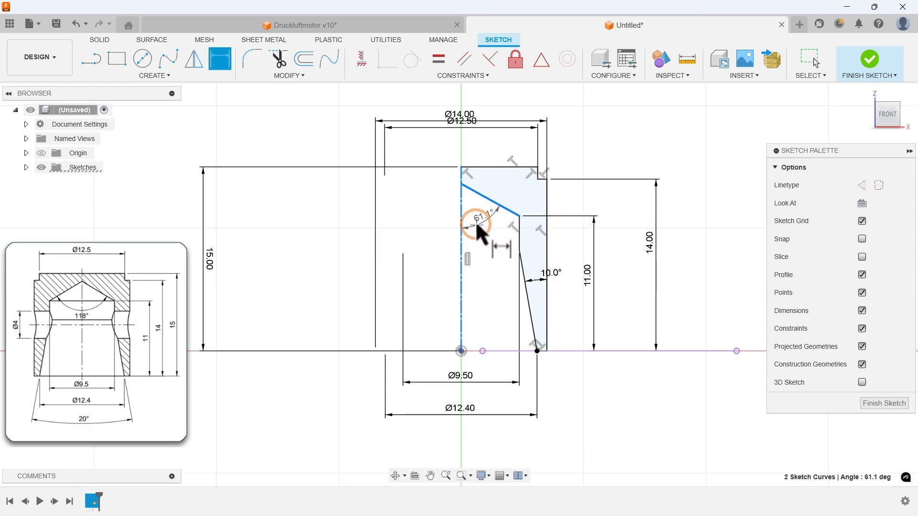
pyautogui.click(476, 225)
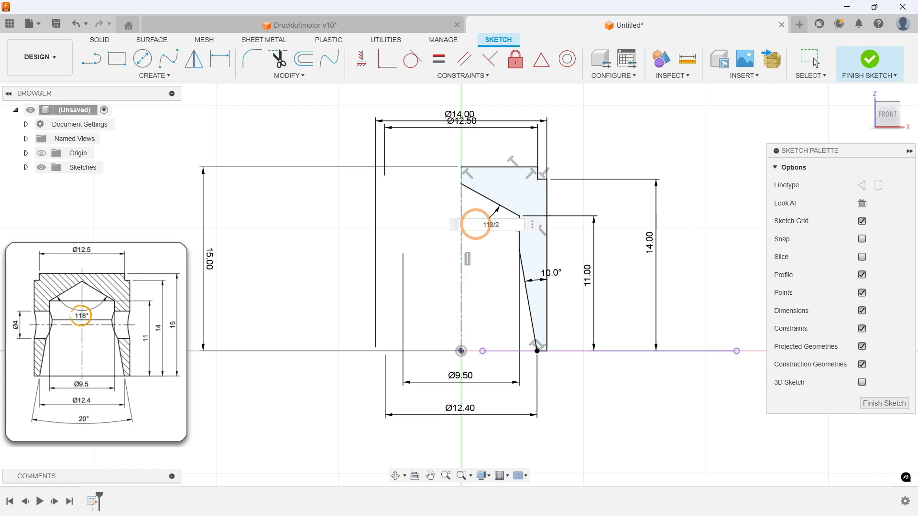
pyautogui.write('118/2')
pyautogui.press('Return')
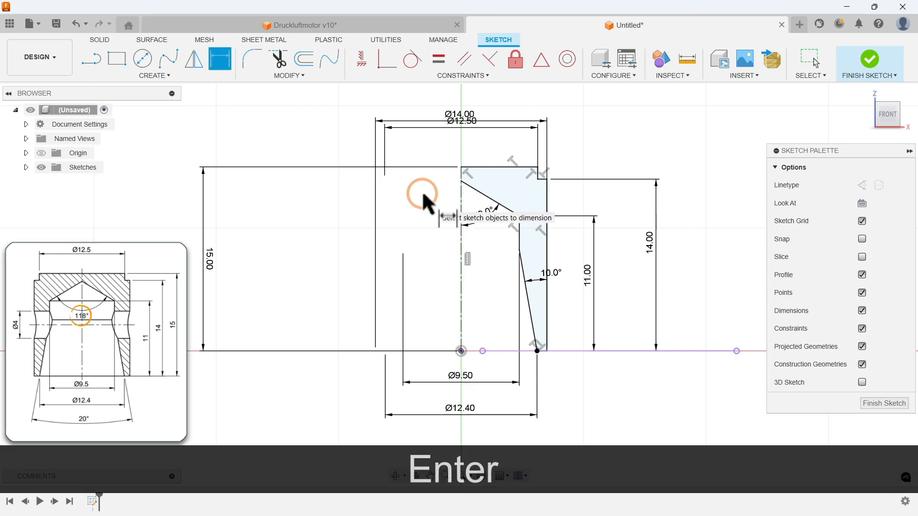
pyautogui.press('Escape')
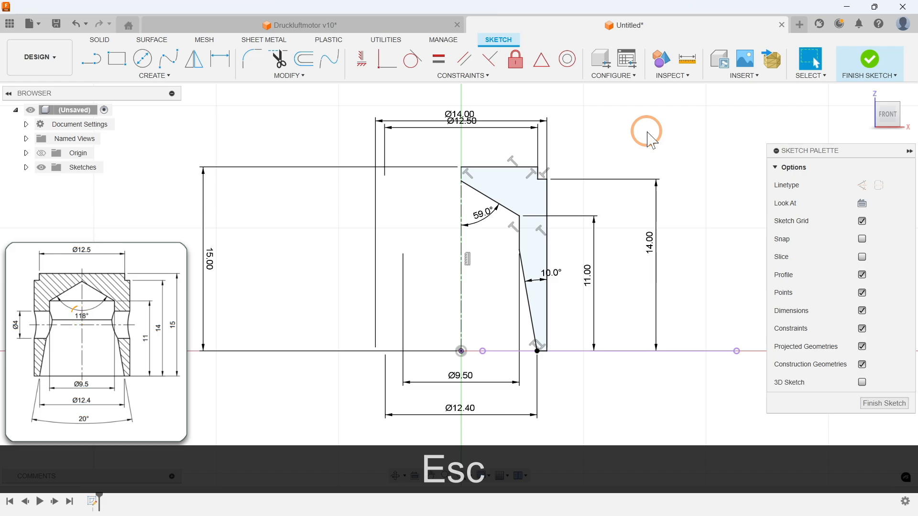
pyautogui.moveTo(469, 137); pyautogui.dragTo(460, 144)
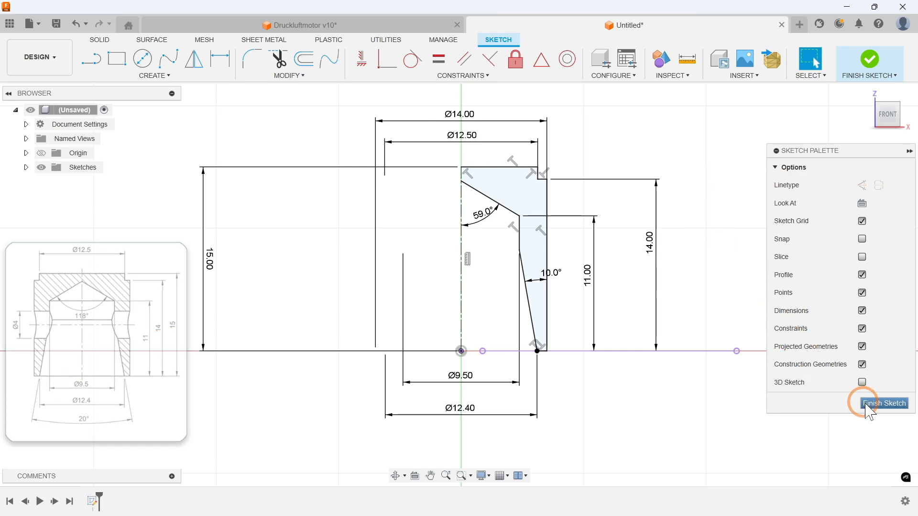
# Finish the sketch and revolve the half-section profile 360 degrees about the centerline as a new body.
pyautogui.click(881, 404)
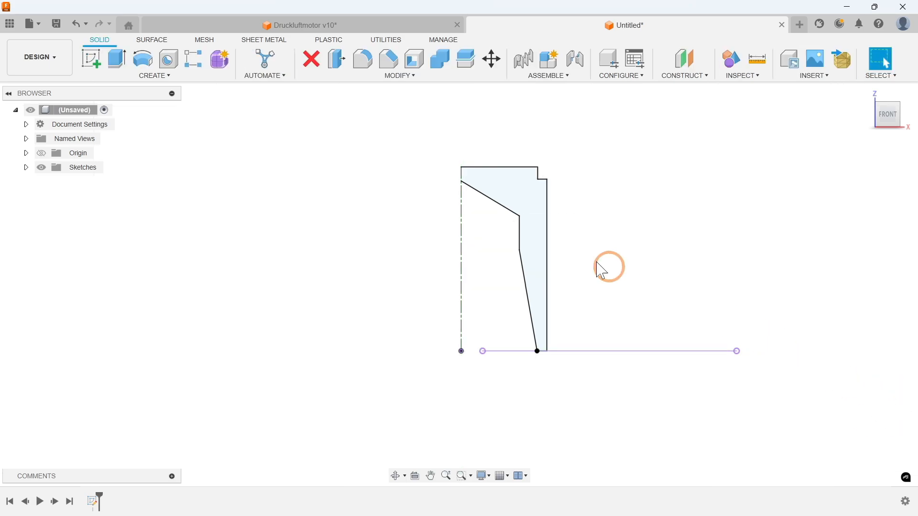
pyautogui.click(154, 76)
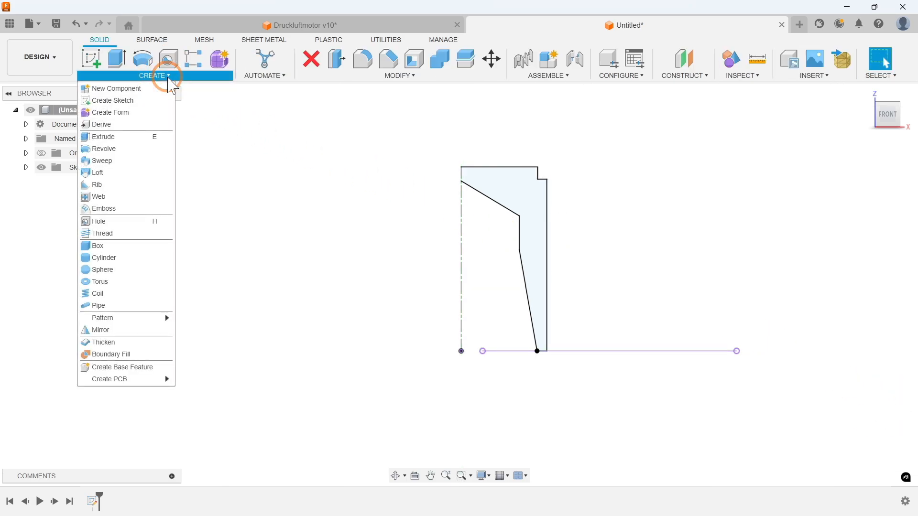
pyautogui.click(117, 149)
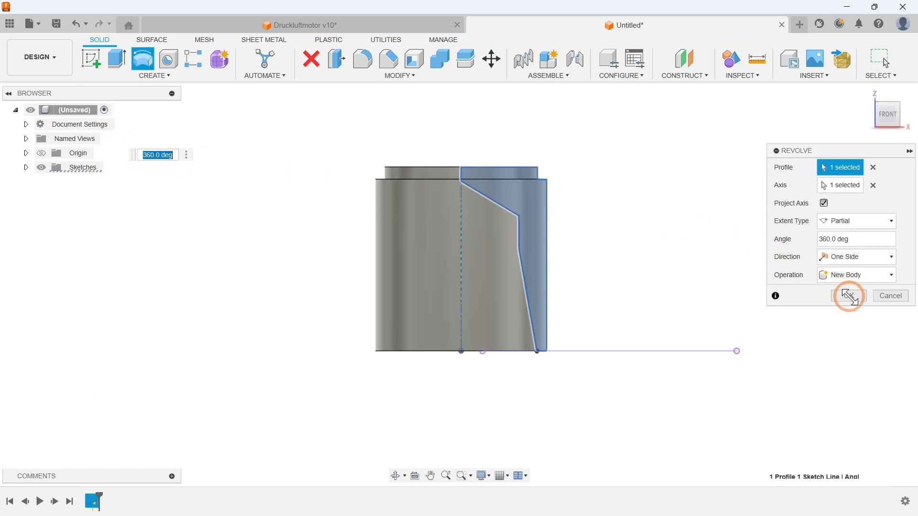
pyautogui.click(850, 296)
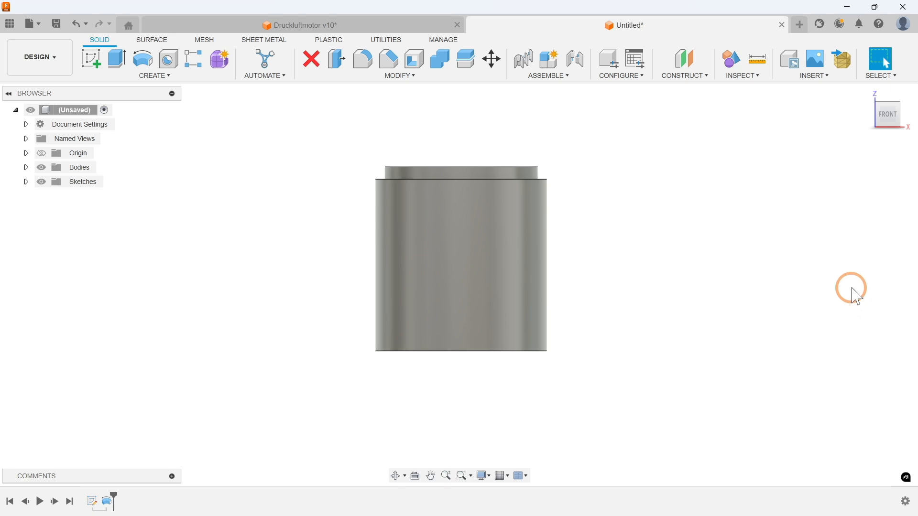
# Create a construction plane tangent to the piston's outer cylindrical face at an angle of 0 degrees.
pyautogui.click(867, 95)
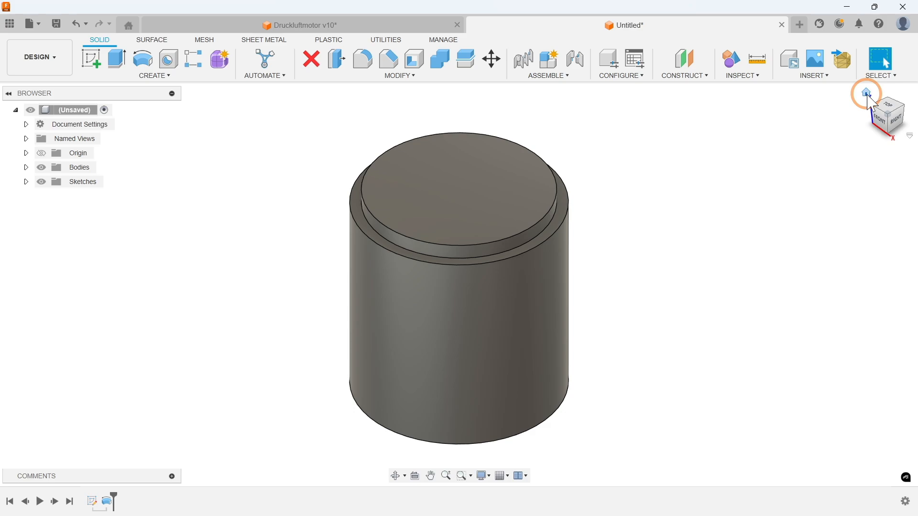
pyautogui.click(688, 75)
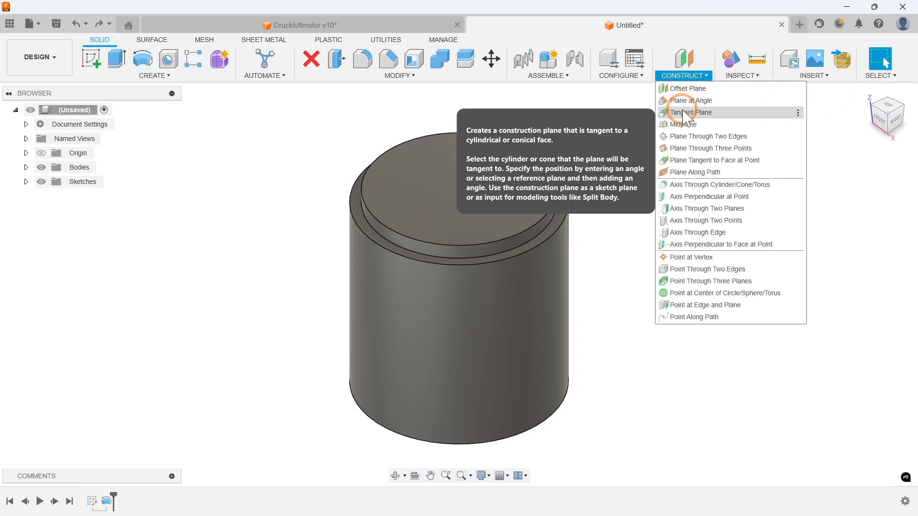
pyautogui.click(687, 114)
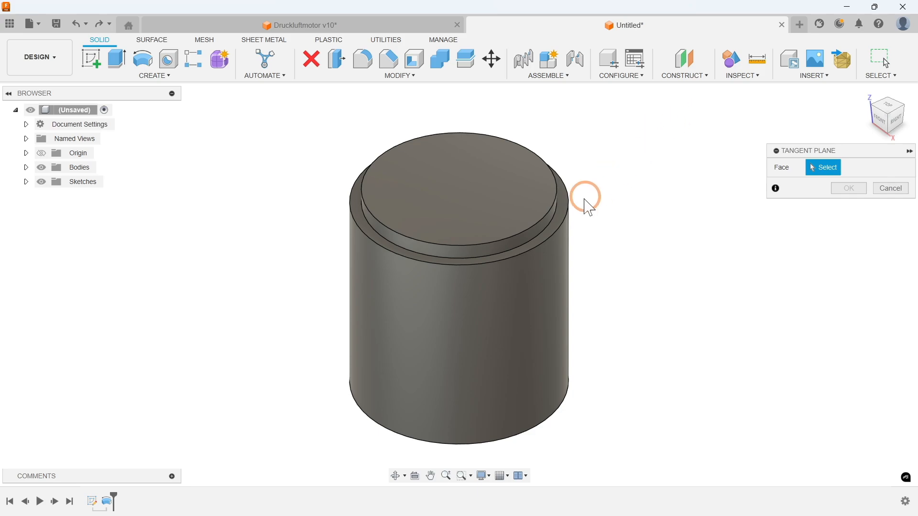
pyautogui.click(391, 315)
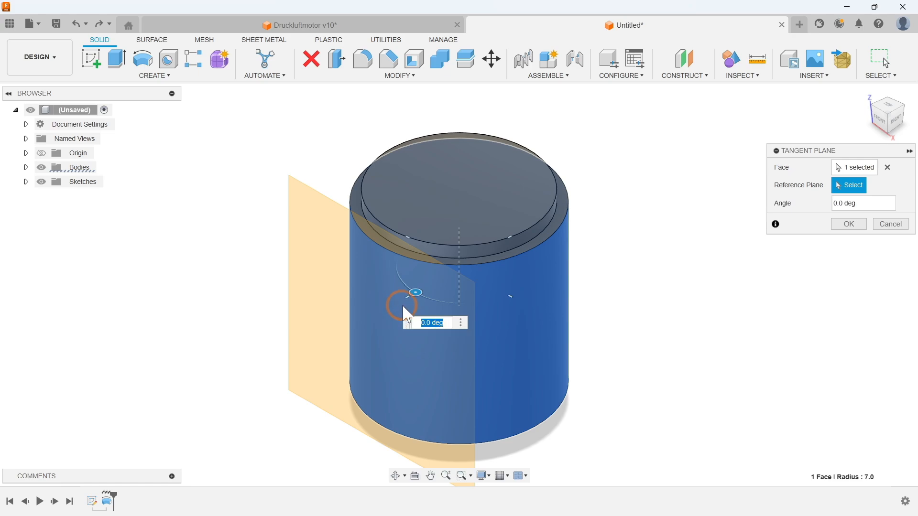
pyautogui.moveTo(414, 291)
pyautogui.mouseDown()
pyautogui.moveTo(487, 287)
pyautogui.moveTo(416, 290)
pyautogui.mouseUp()
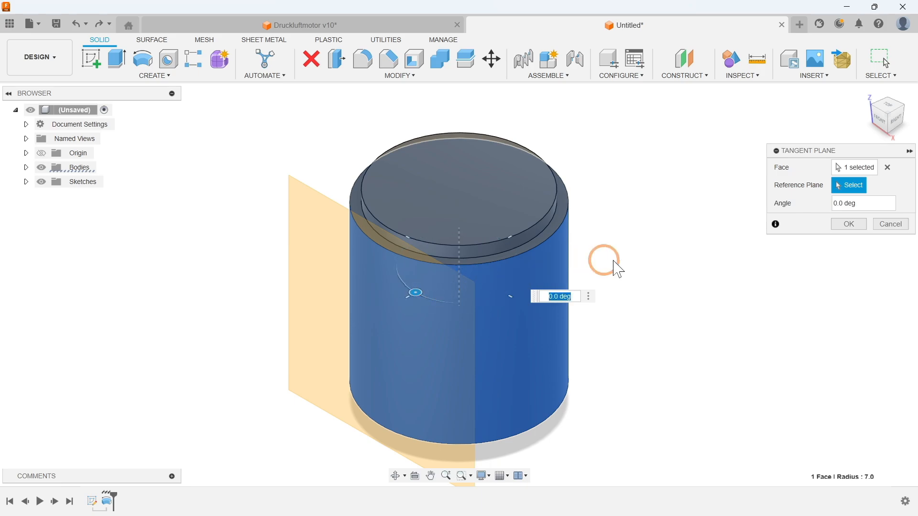
pyautogui.click(854, 224)
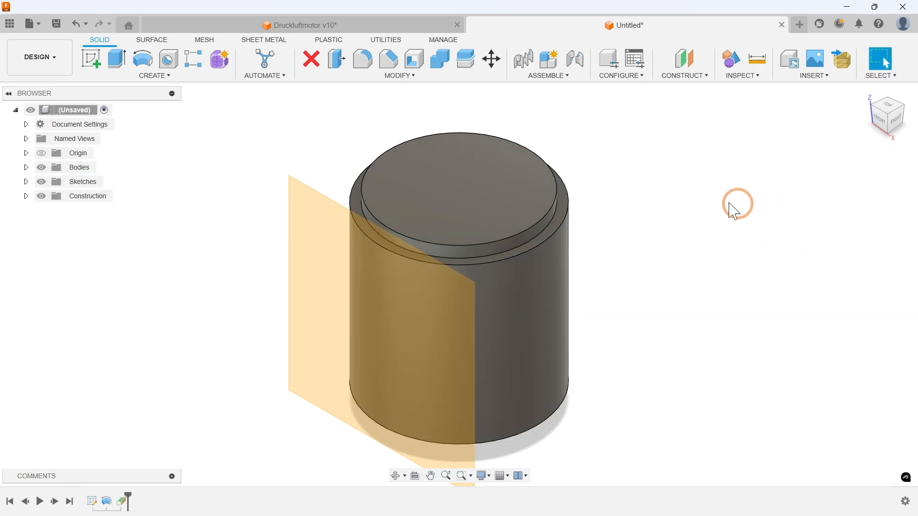
# Start a sketch on the tangent plane and draw a 4 mm diameter circle on the piston's outer wall, near the vertical axis.
pyautogui.click(154, 75)
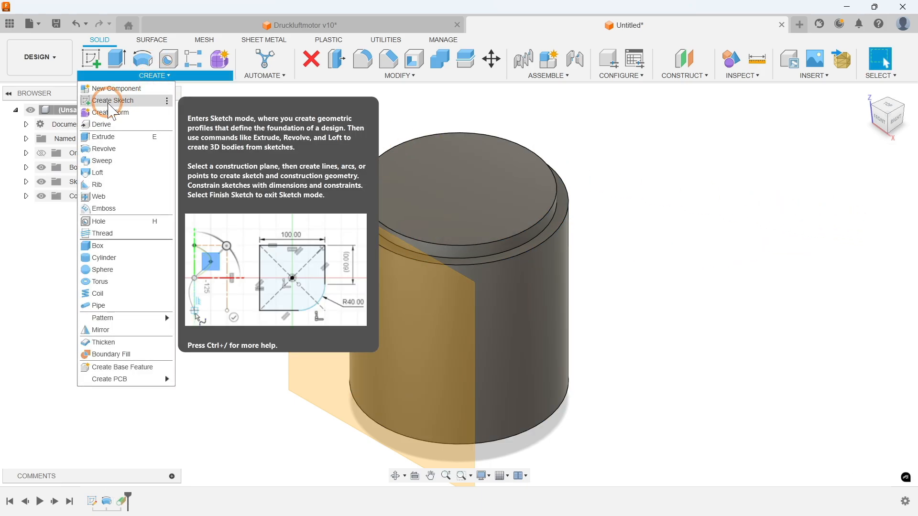
pyautogui.click(110, 102)
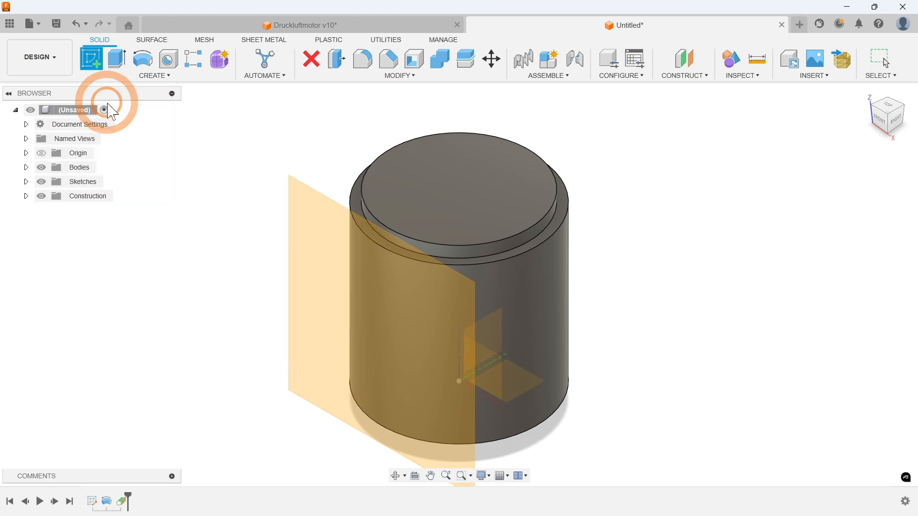
pyautogui.click(339, 258)
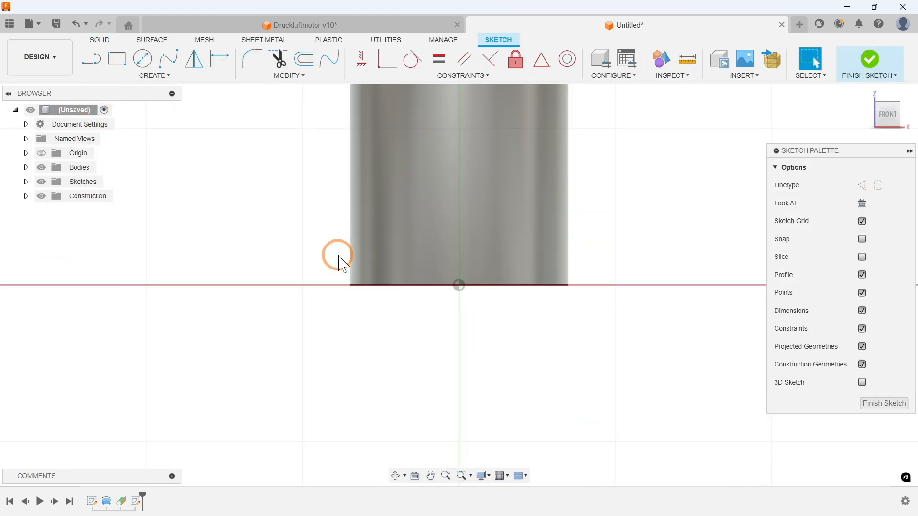
pyautogui.moveTo(308, 109)
pyautogui.mouseDown(button='middle')
pyautogui.moveTo(322, 200)
pyautogui.moveTo(313, 207)
pyautogui.mouseUp(button='middle')
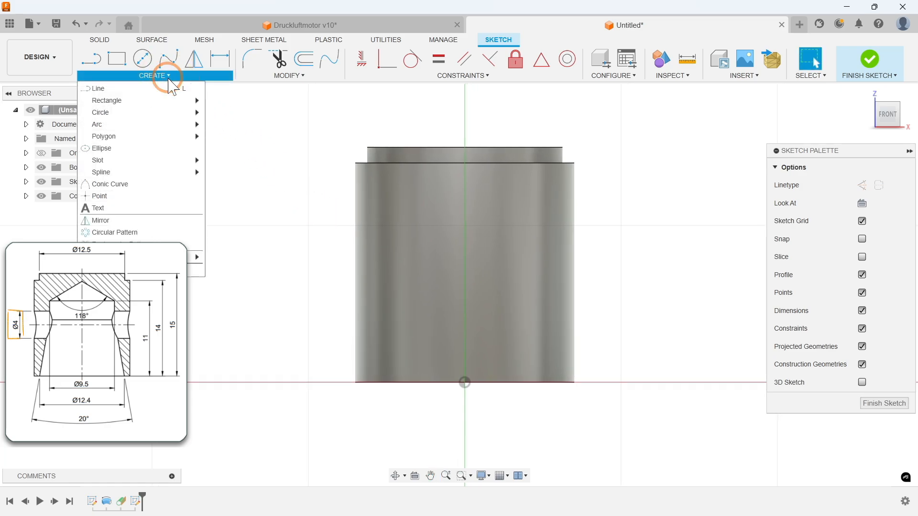
pyautogui.moveTo(144, 113)
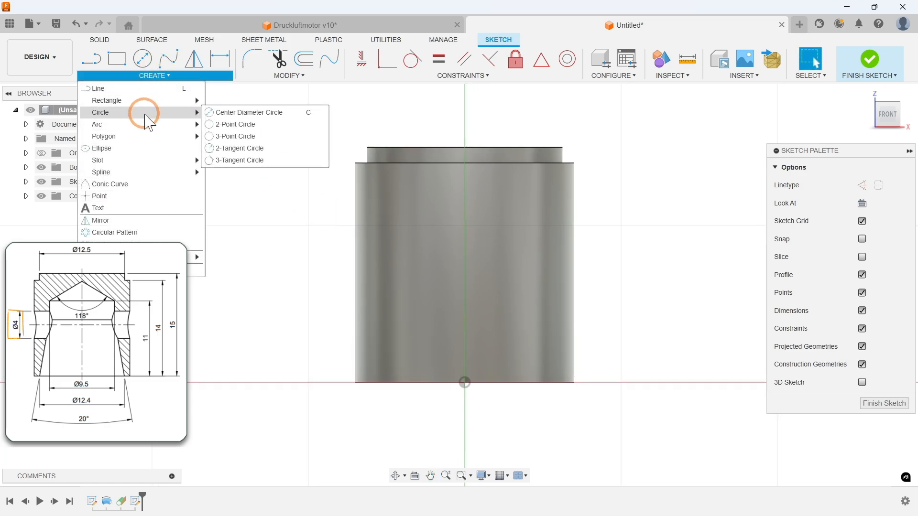
pyautogui.click(242, 113)
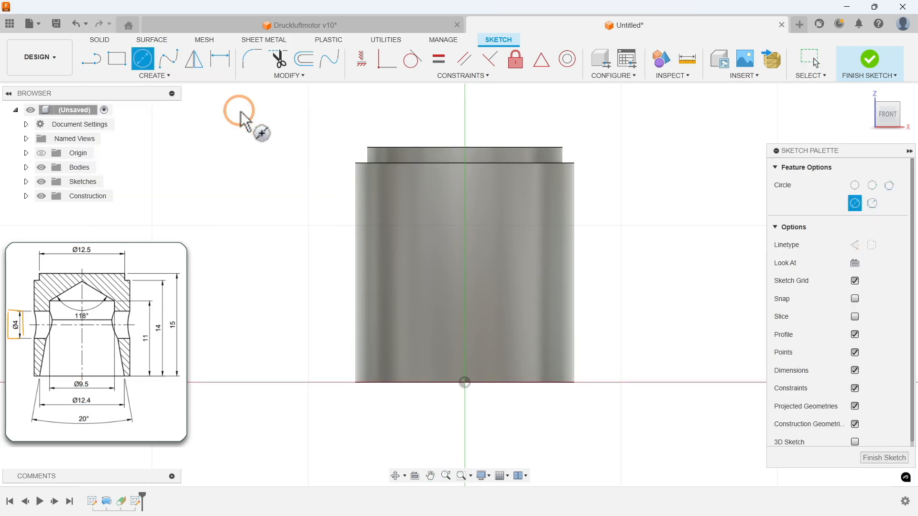
pyautogui.click(460, 253)
pyautogui.write('4')
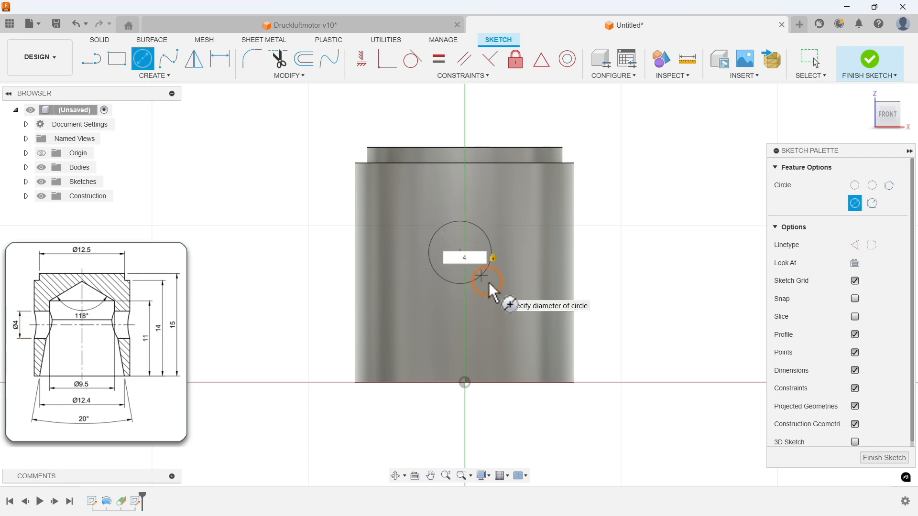
pyautogui.press('Return')
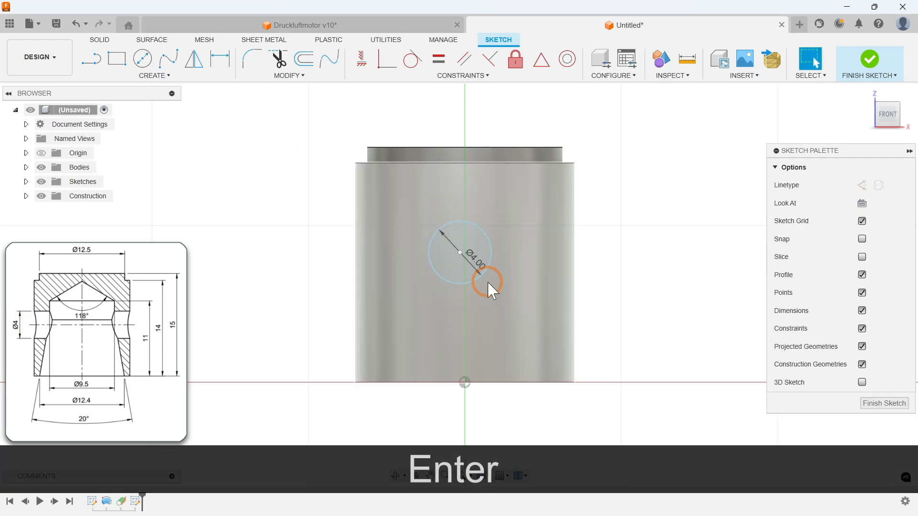
# Constrain the 4 mm circle's center coincident with the vertical origin axis, showing the origin geometry only for that selection.
pyautogui.click(452, 77)
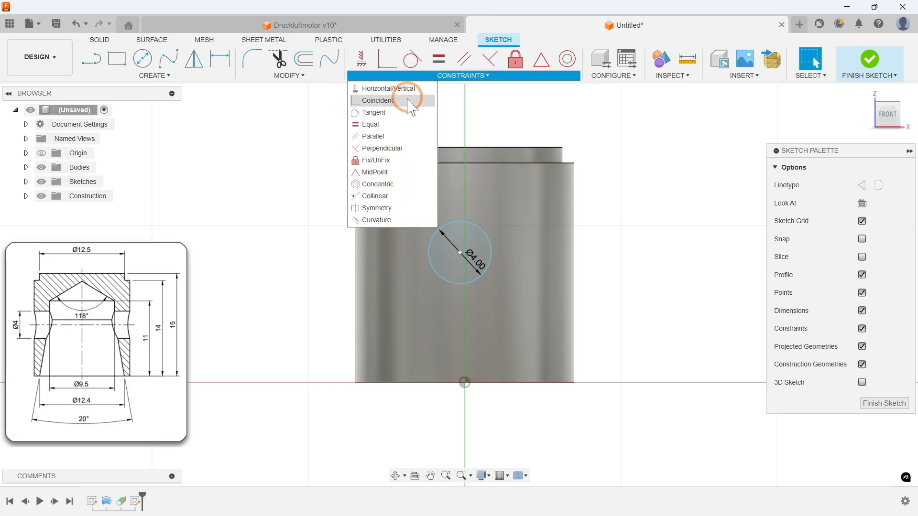
pyautogui.click(408, 100)
pyautogui.click(44, 154)
pyautogui.click(460, 253)
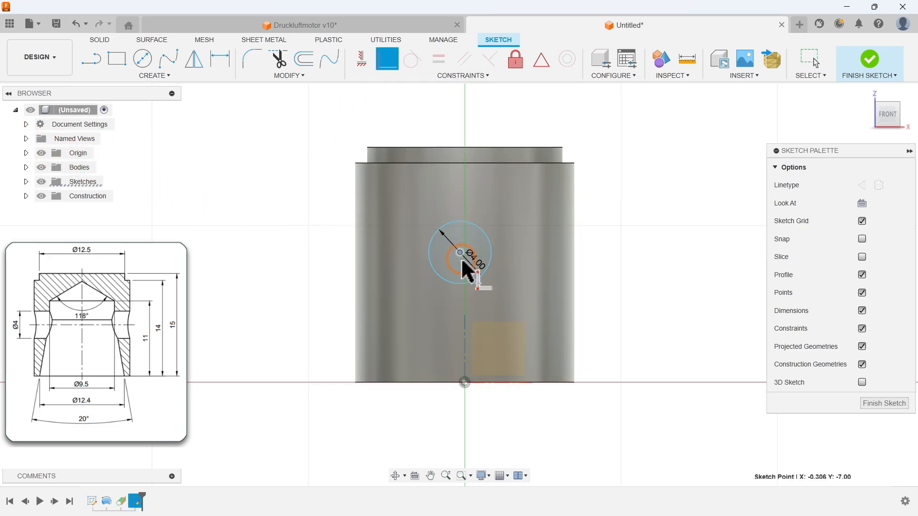
pyautogui.click(464, 333)
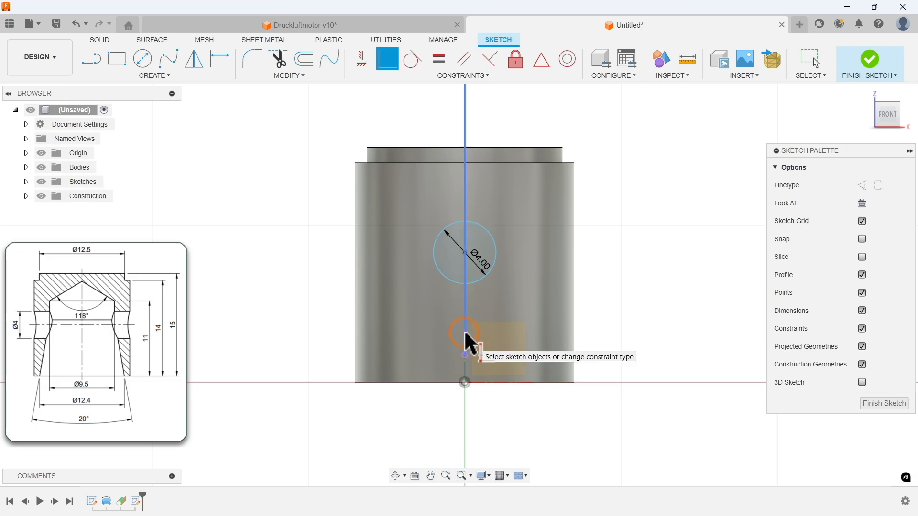
pyautogui.press('Escape')
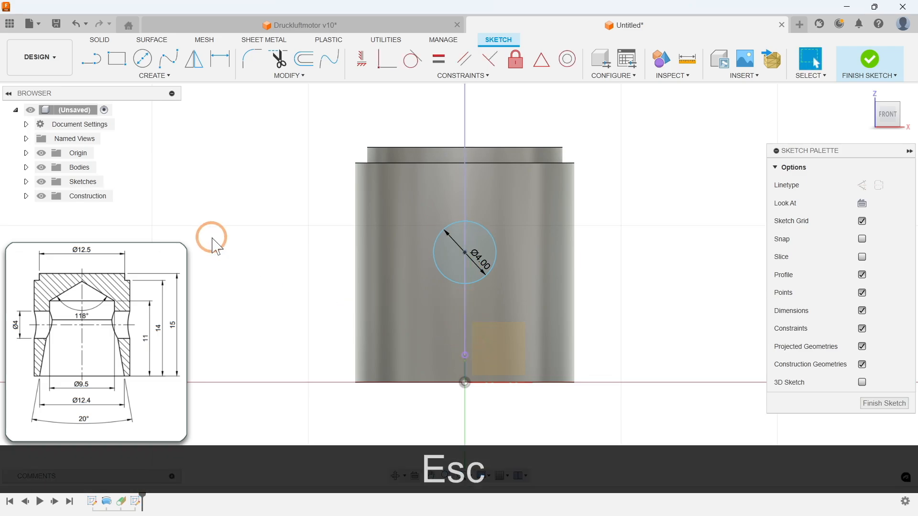
pyautogui.click(41, 153)
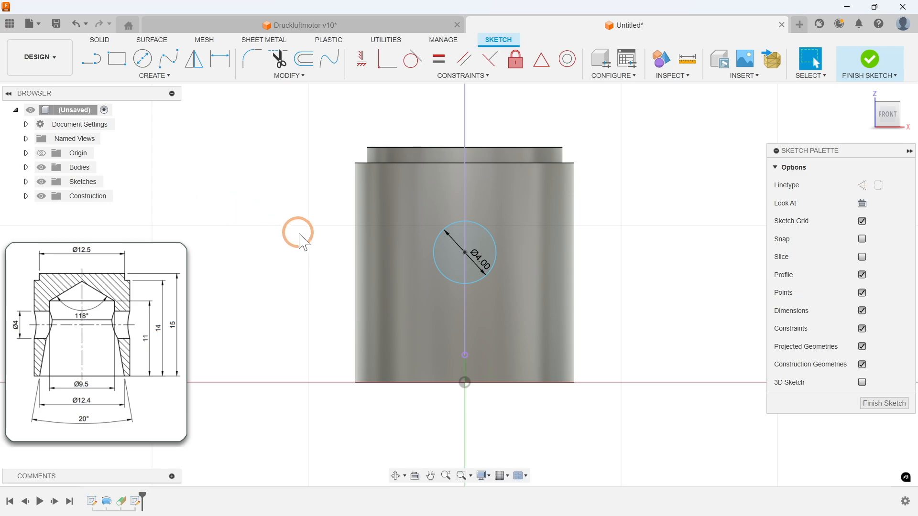
# Dimension the circle's center at 15/2 mm above the piston's bottom edge and finish the sketch.
pyautogui.press('d')
pyautogui.click(465, 252)
pyautogui.click(497, 383)
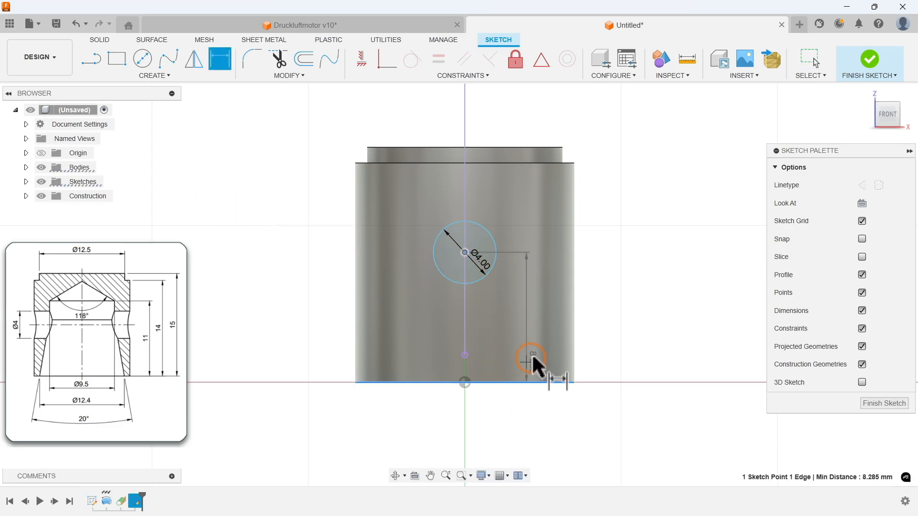
pyautogui.click(609, 312)
pyautogui.write('15/2')
pyautogui.click(672, 261)
pyautogui.press('Return')
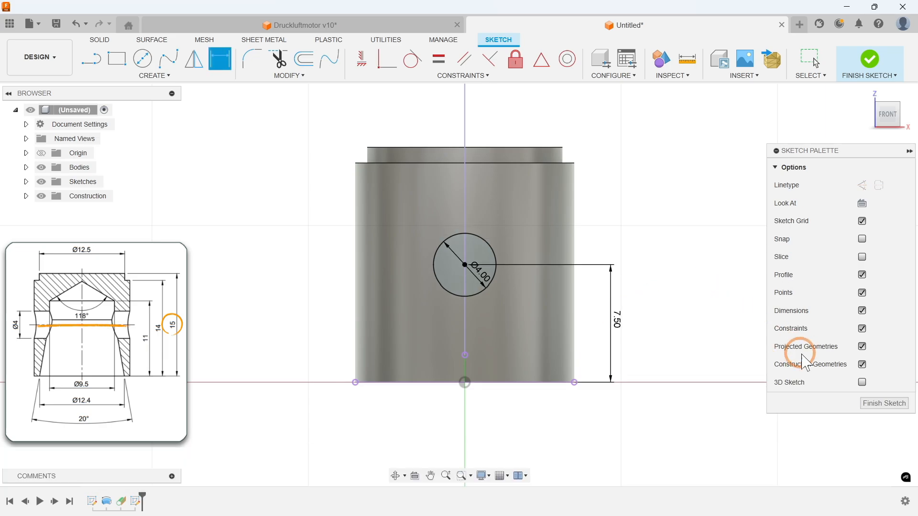
pyautogui.click(883, 403)
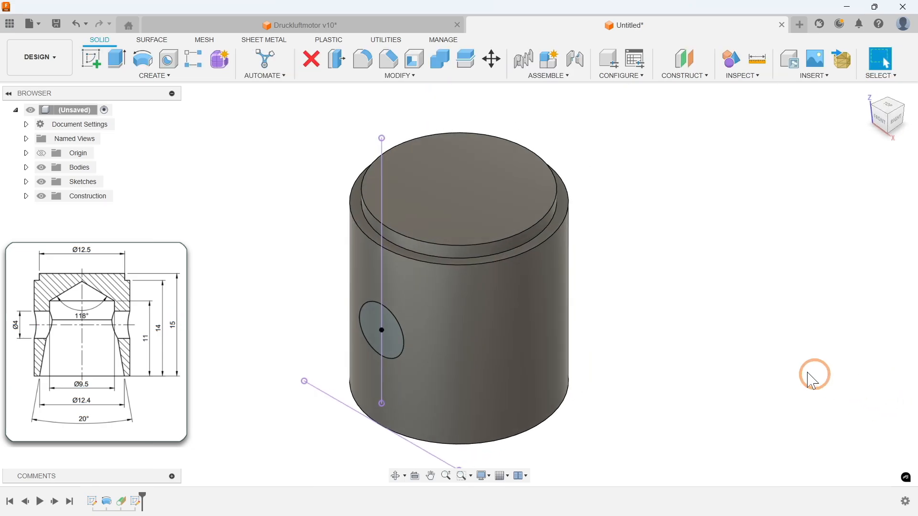
# Extrude both halves of the 4 mm circle inward as a cut with extent All, passing through both piston walls.
pyautogui.click(159, 77)
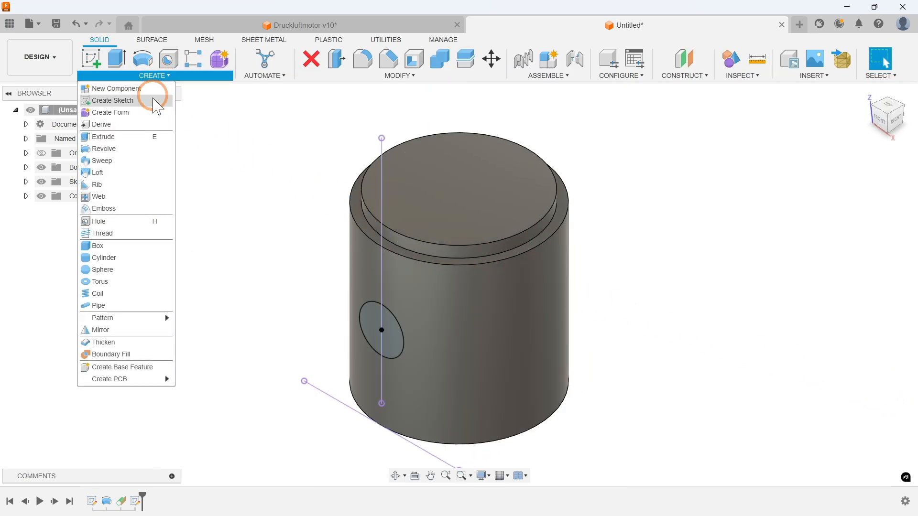
pyautogui.click(122, 137)
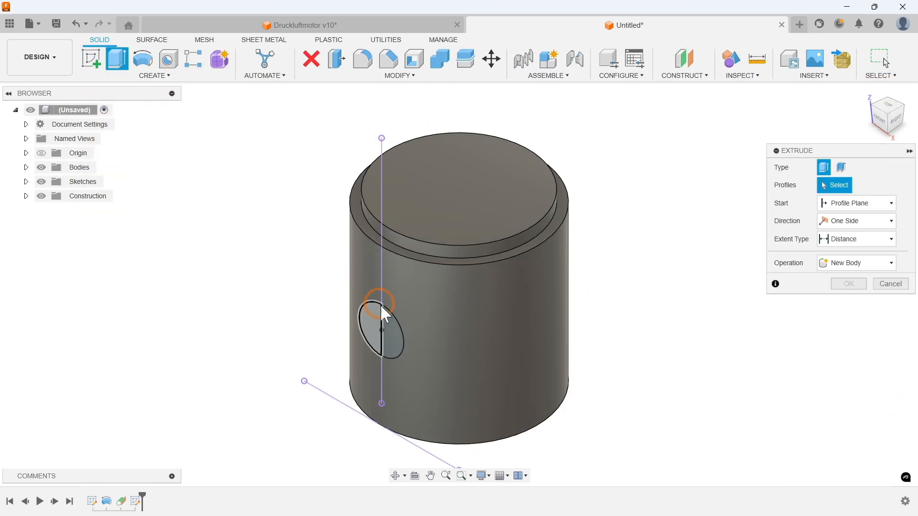
pyautogui.click(375, 319)
pyautogui.click(392, 343)
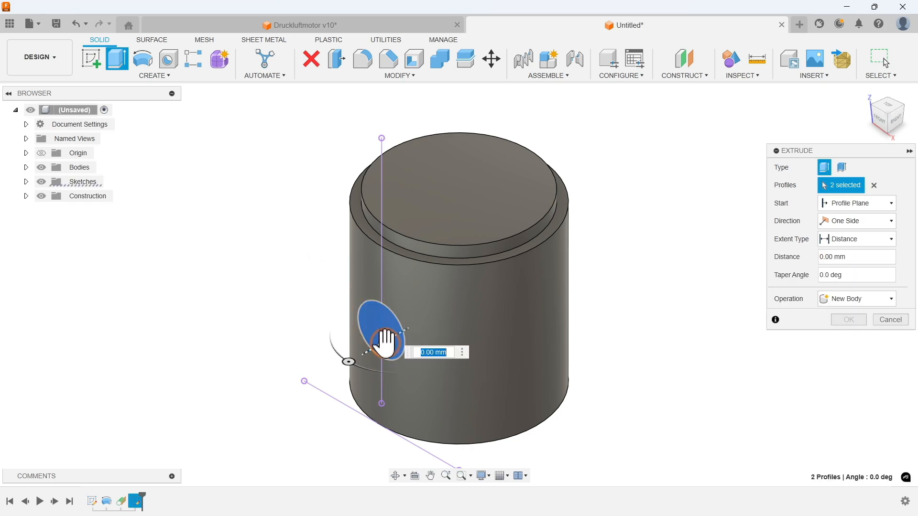
pyautogui.moveTo(383, 345); pyautogui.dragTo(618, 248)
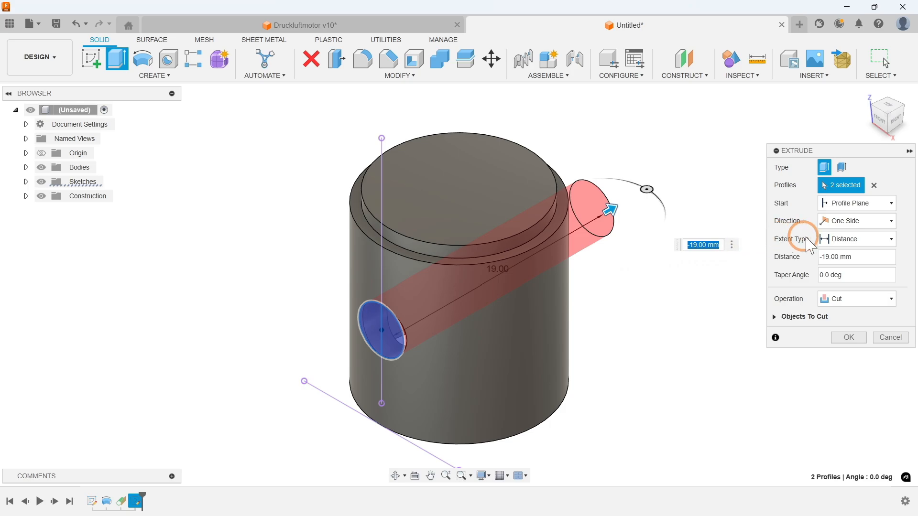
pyautogui.click(856, 239)
pyautogui.click(837, 277)
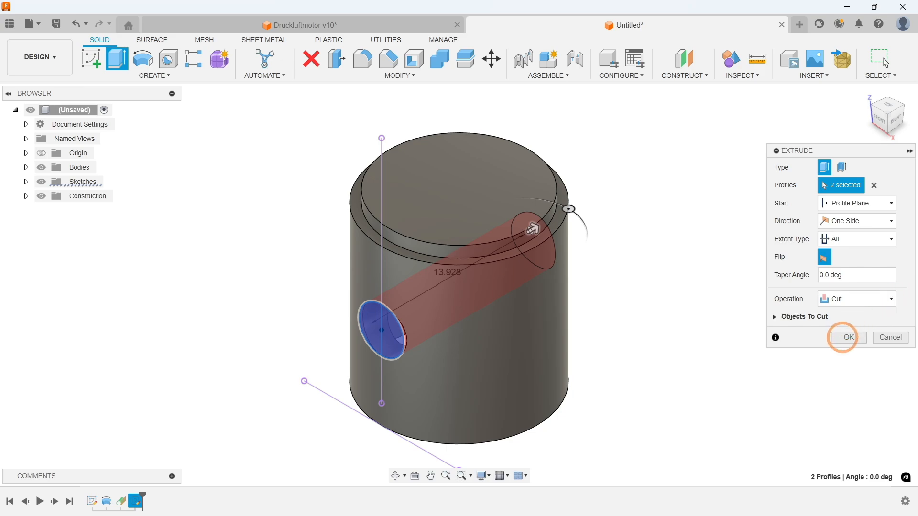
pyautogui.click(849, 338)
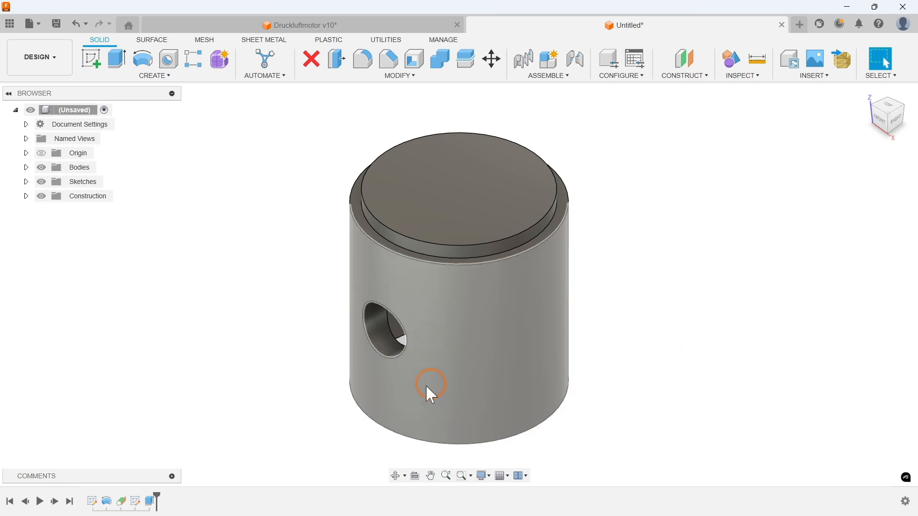
# Suppress the cross-hole extrude cut and start a new sketch on the origin's front (XZ) plane through the piston's axis.
pyautogui.rightClick(149, 504)
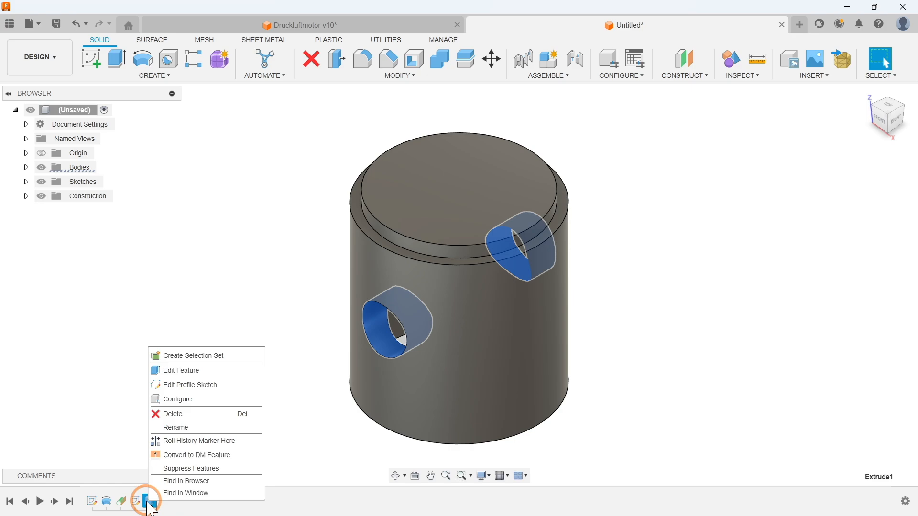
pyautogui.click(163, 469)
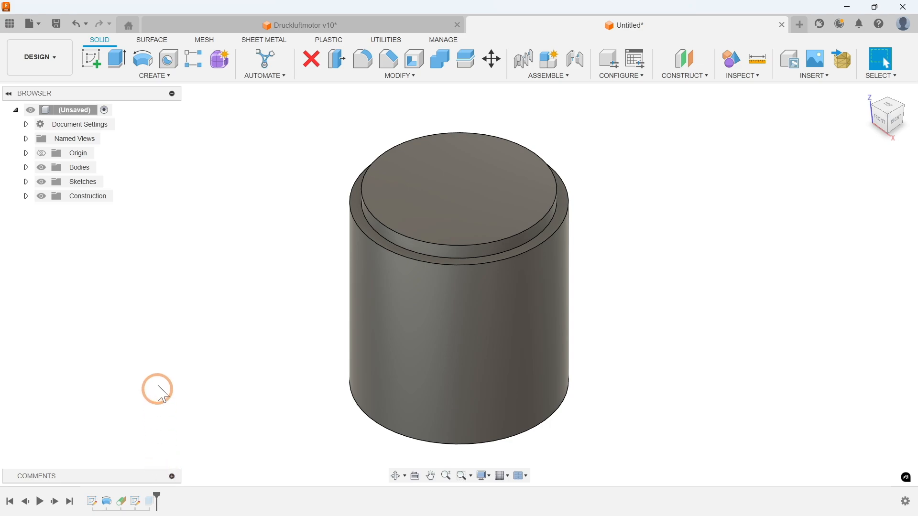
pyautogui.click(153, 75)
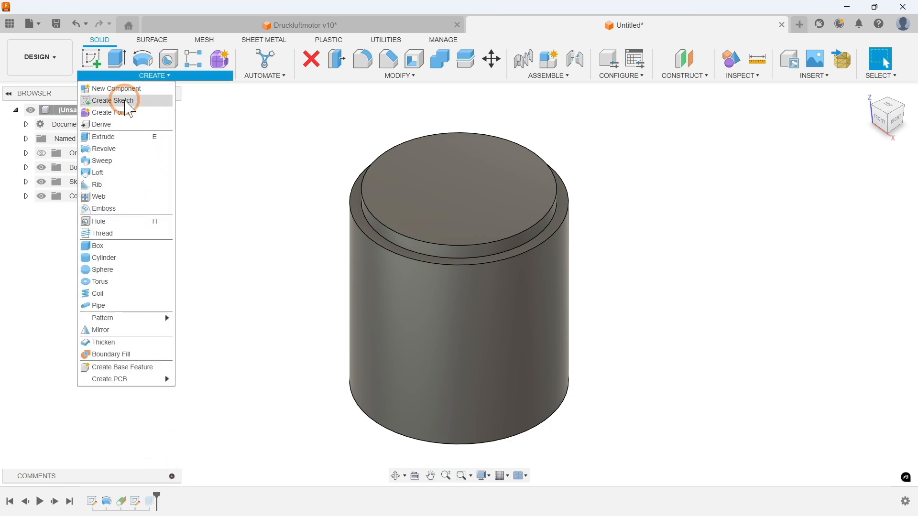
pyautogui.click(119, 101)
pyautogui.click(461, 364)
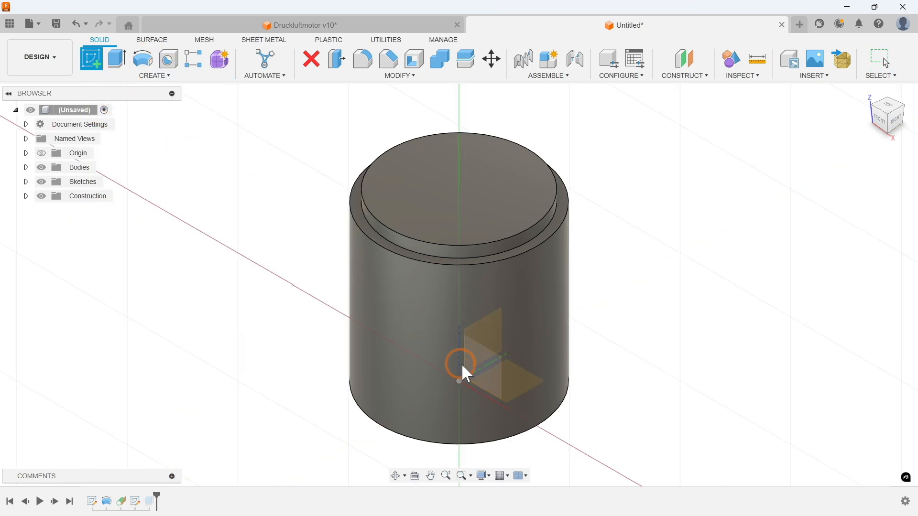
pyautogui.click(491, 362)
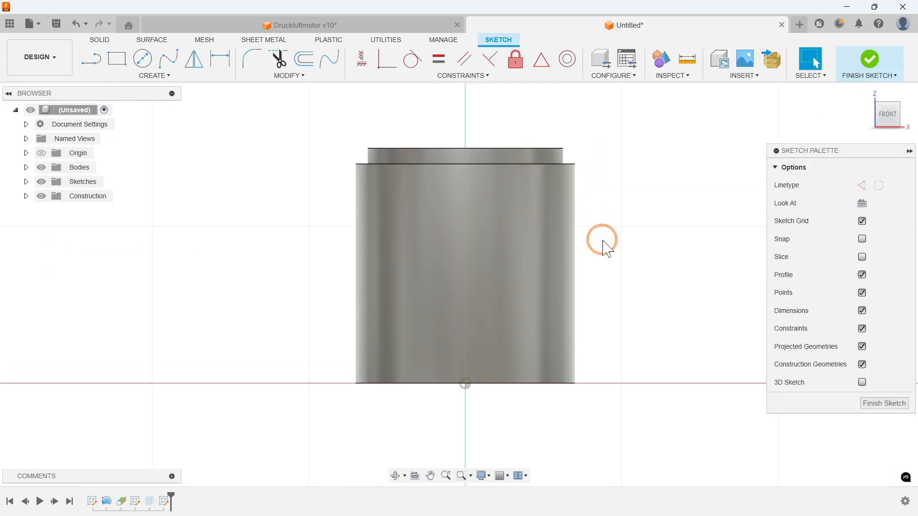
# Slice the piston at the sketch plane and draw a 4 mm diameter circle inside the bore, near the vertical axis.
pyautogui.click(862, 256)
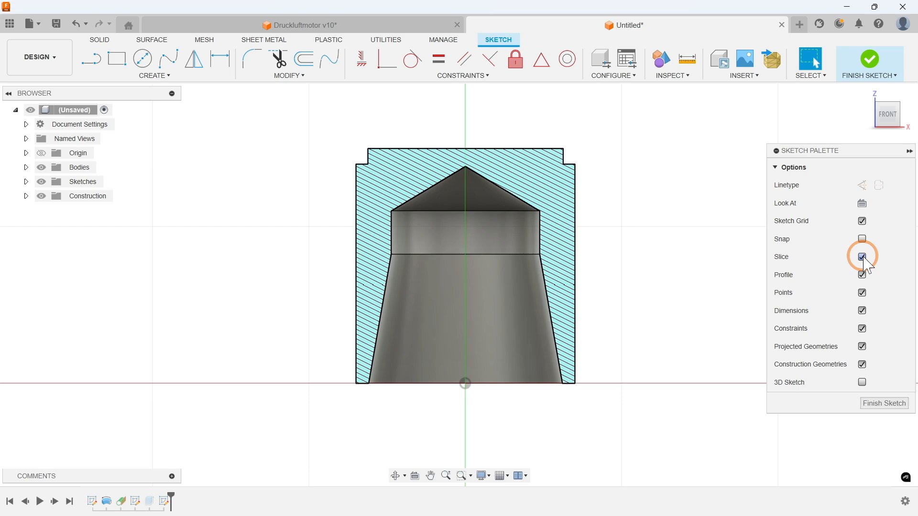
pyautogui.click(152, 77)
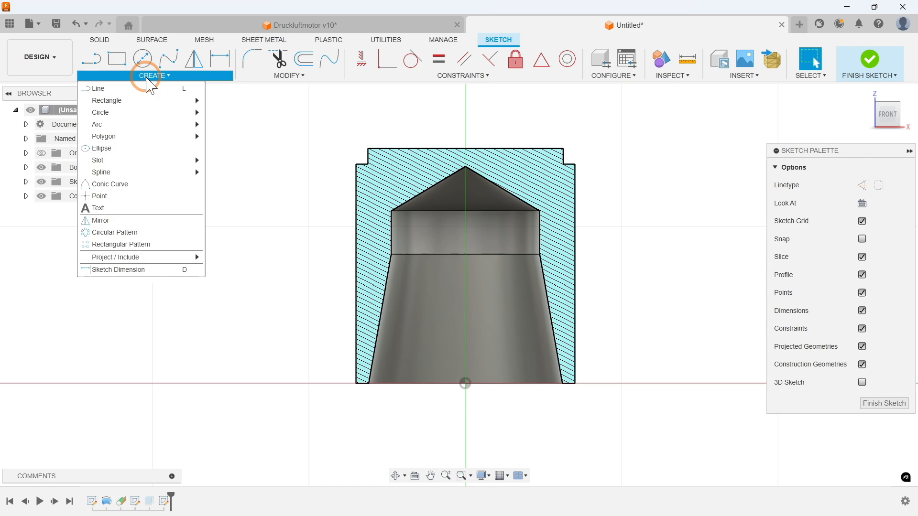
pyautogui.click(119, 113)
pyautogui.click(234, 112)
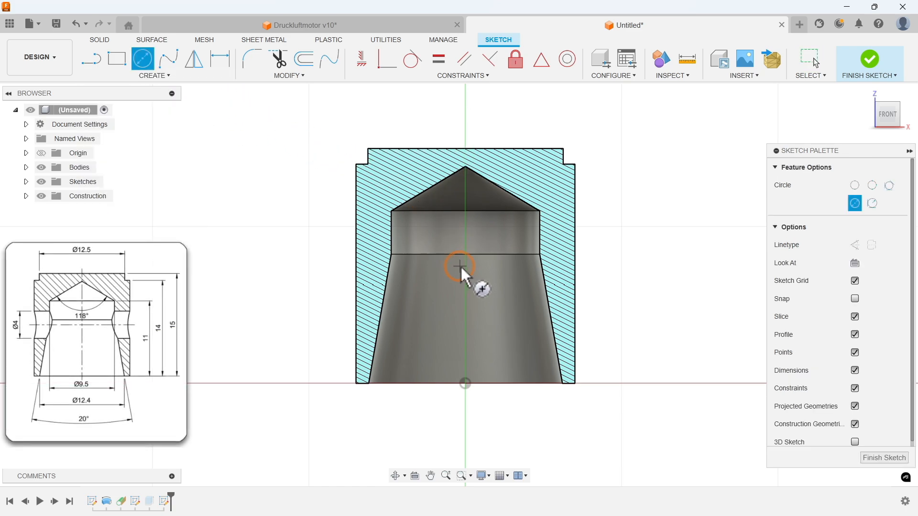
pyautogui.write('4')
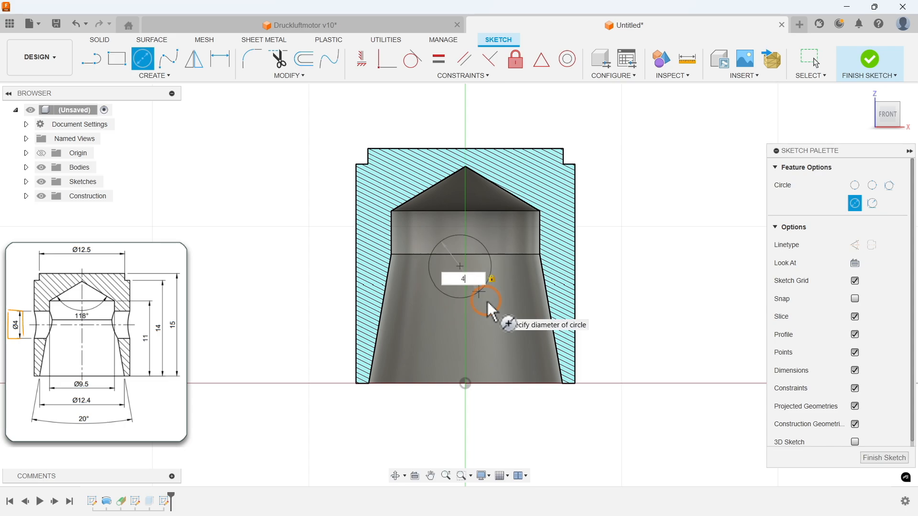
pyautogui.press('Return')
# Apply a coincident constraint between the new circle's center and the vertical origin axis.
pyautogui.click(461, 75)
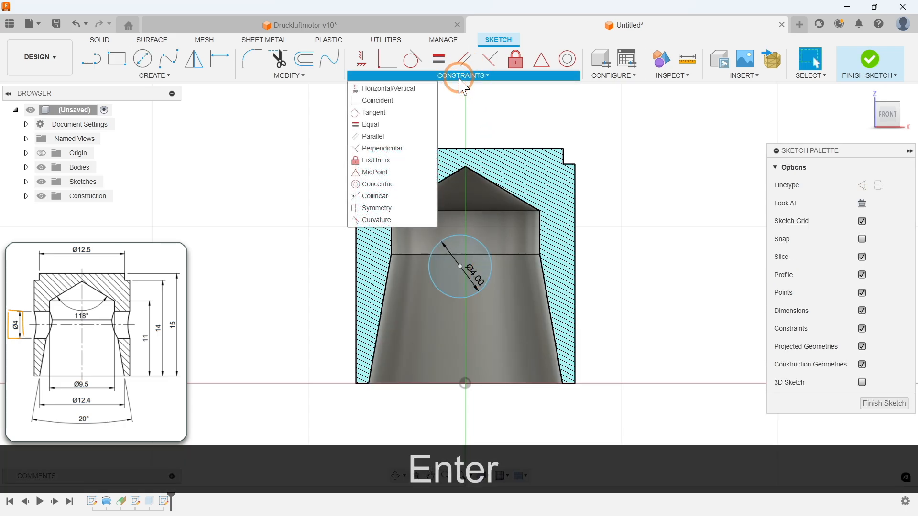
pyautogui.click(376, 101)
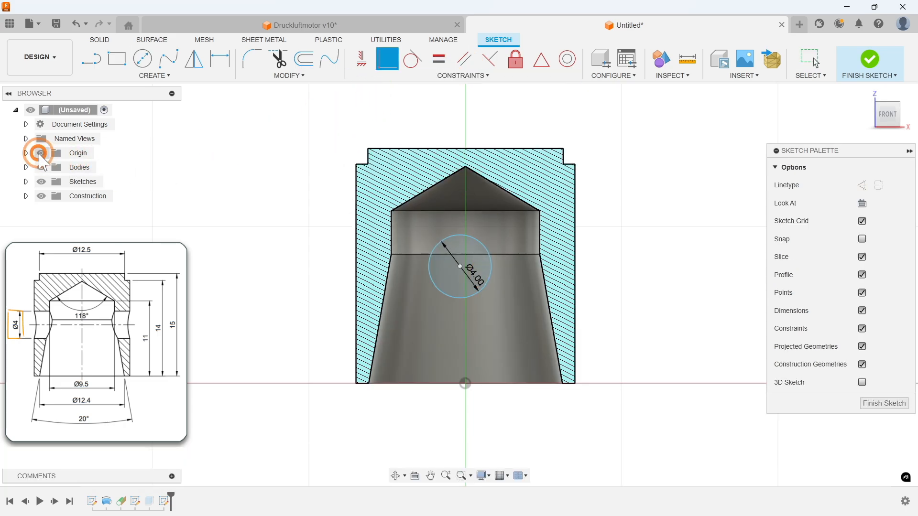
pyautogui.click(459, 266)
pyautogui.click(465, 335)
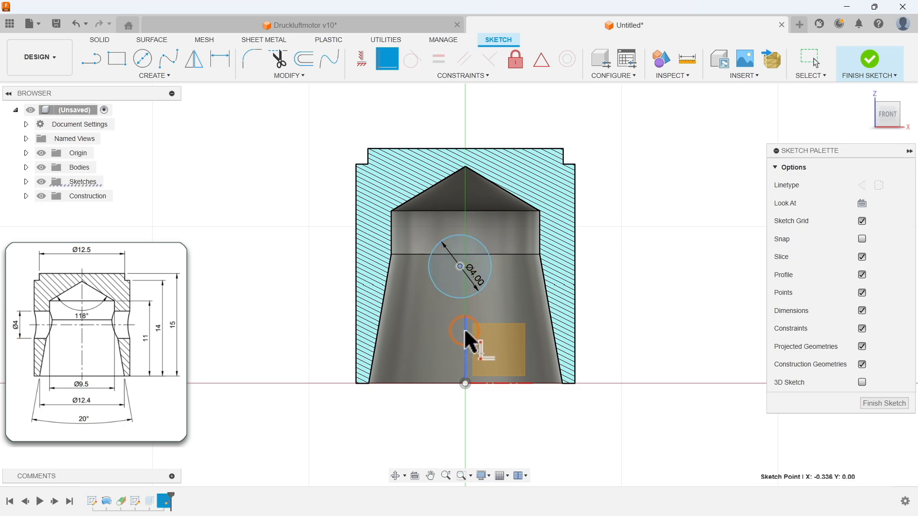
pyautogui.press('Escape')
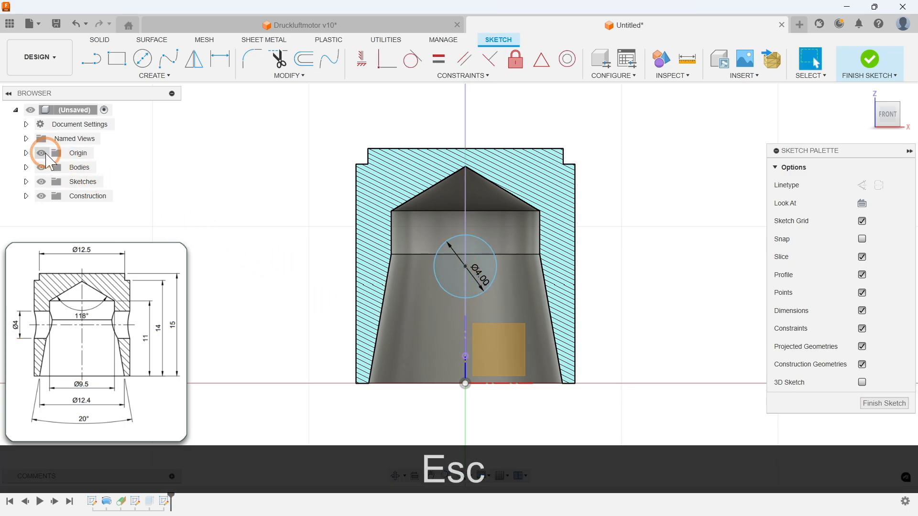
# Set the new circle's center height above the bore's bottom edge to 15/2 mm and finish the sketch.
pyautogui.press('d')
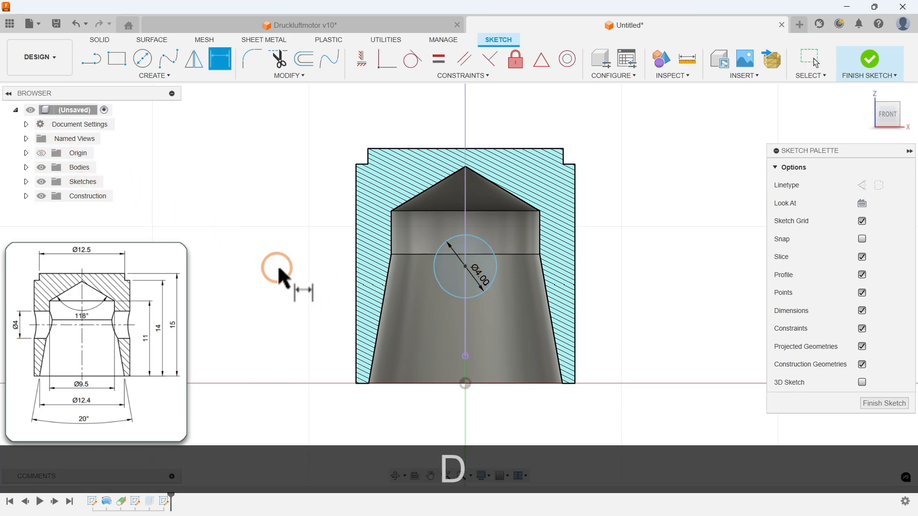
pyautogui.click(488, 382)
pyautogui.click(629, 322)
pyautogui.write('15/2')
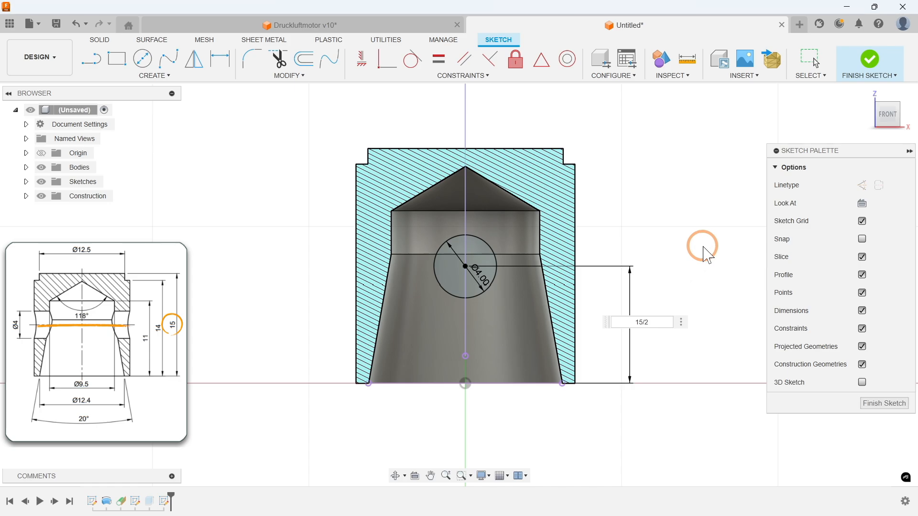
pyautogui.press('Return')
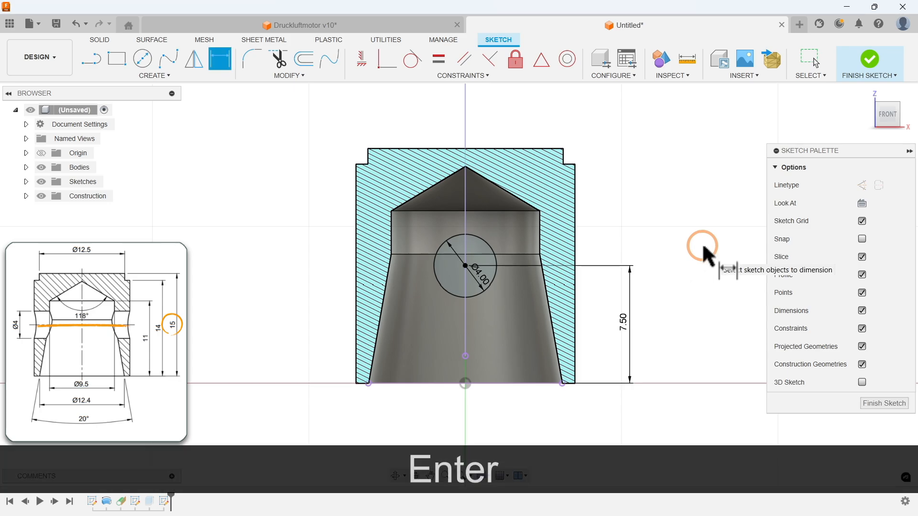
pyautogui.click(880, 404)
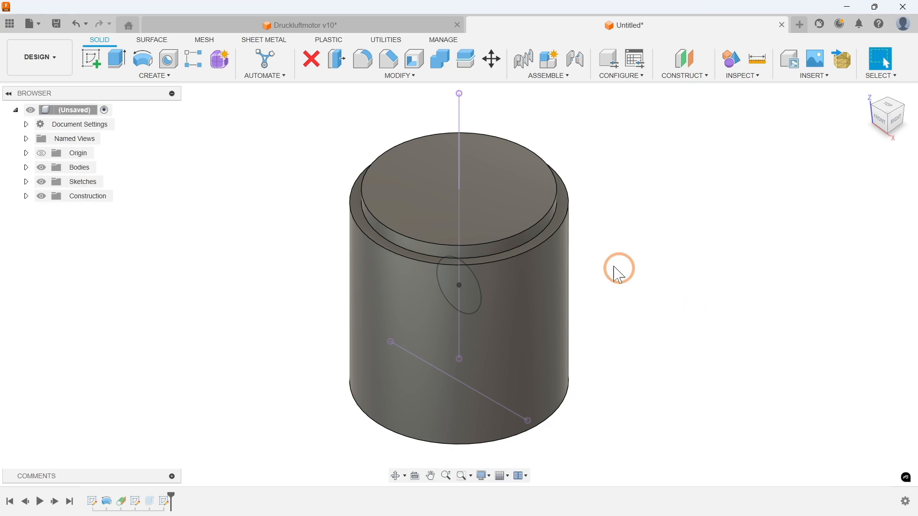
# Extrude both halves of the 4 mm circle as a symmetric cut with the extent set to All, through both piston walls.
pyautogui.click(164, 76)
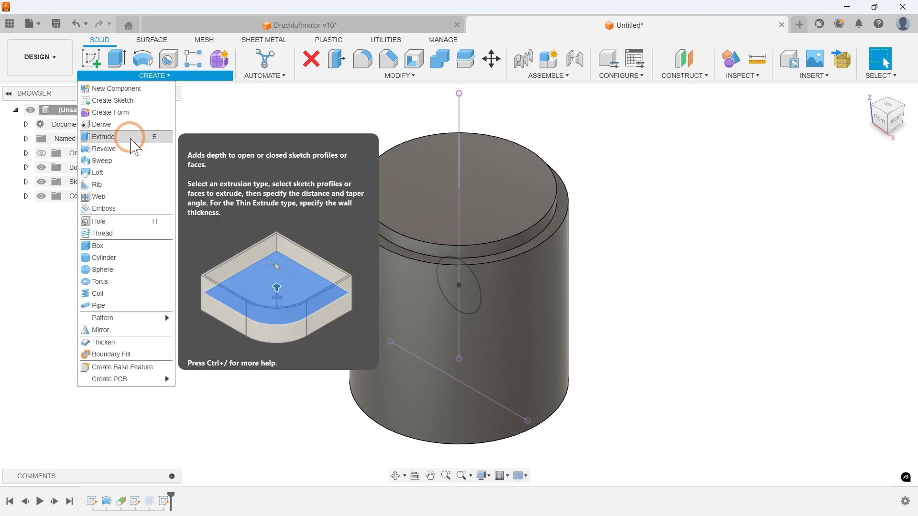
pyautogui.click(126, 137)
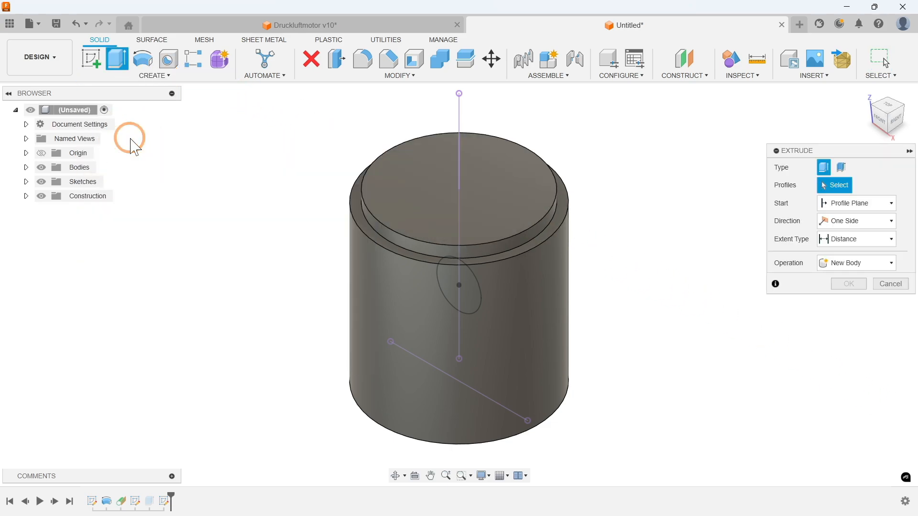
pyautogui.click(452, 285)
pyautogui.click(470, 283)
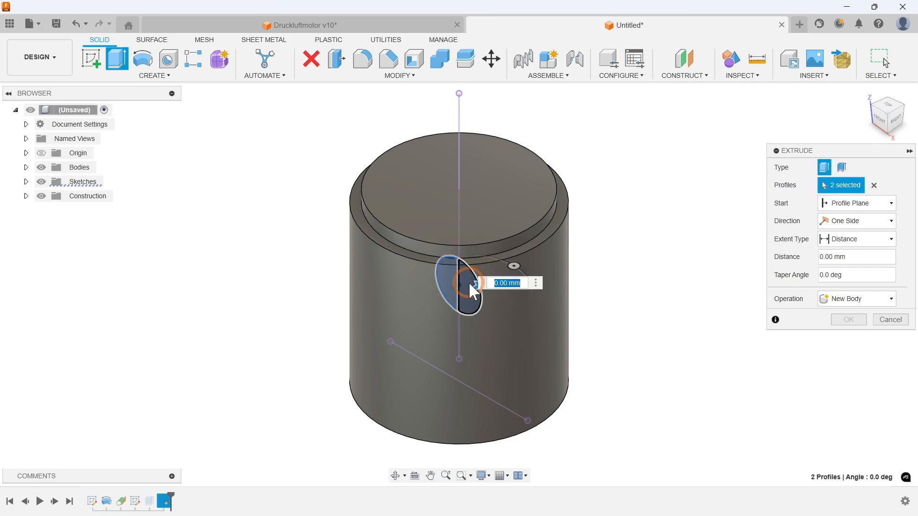
pyautogui.moveTo(467, 282); pyautogui.dragTo(646, 210)
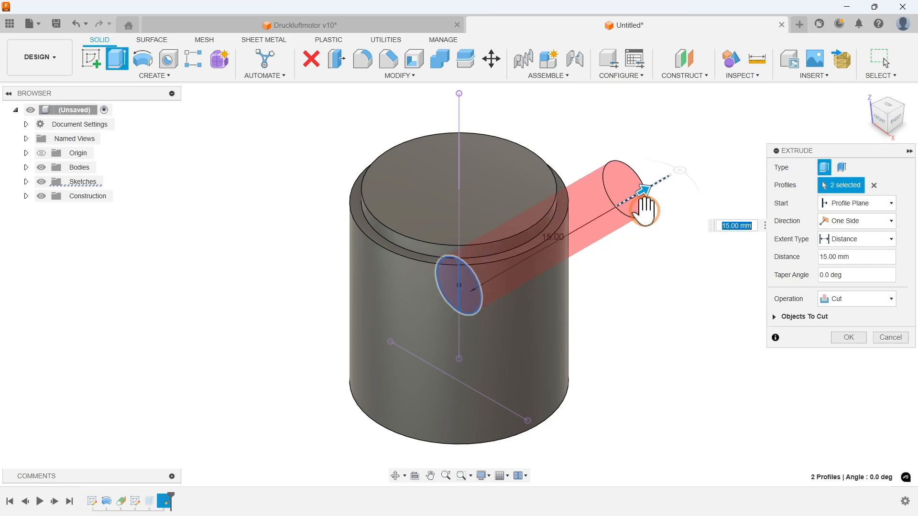
pyautogui.click(830, 221)
pyautogui.click(840, 262)
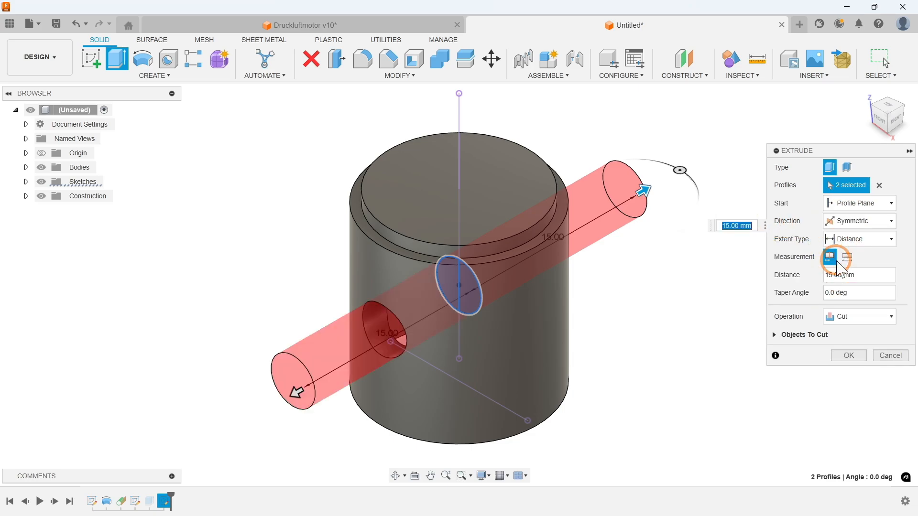
pyautogui.click(856, 239)
pyautogui.click(843, 266)
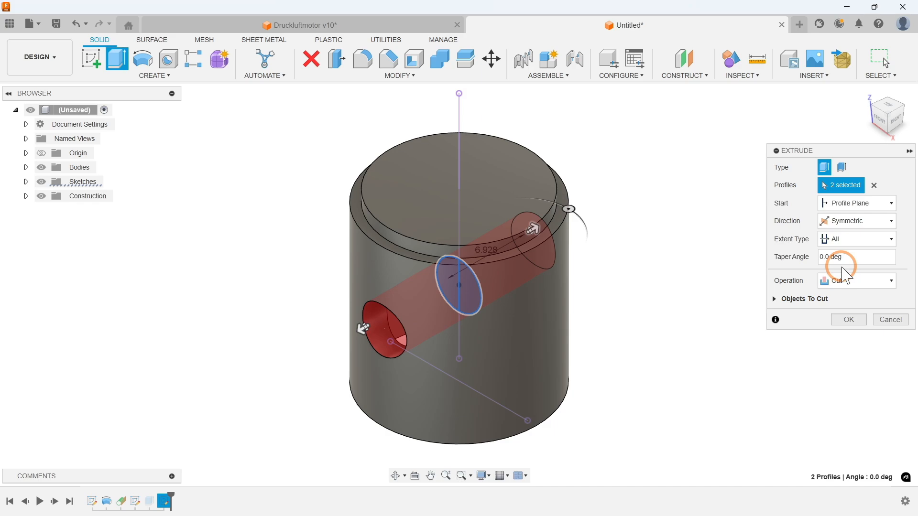
pyautogui.click(847, 319)
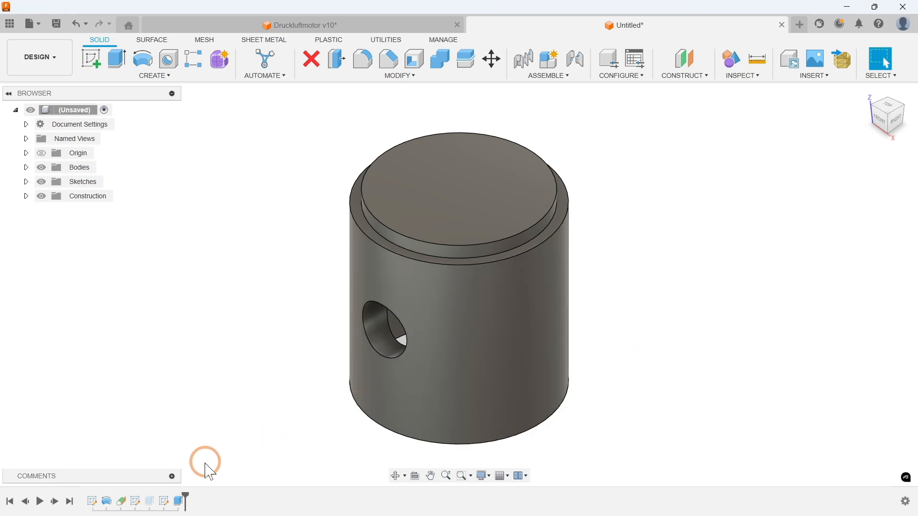
# Suppress the mid-plane extrude cut and place a hole on the piston's outer cylindrical face, 15/2 mm below the top face.
pyautogui.rightClick(180, 502)
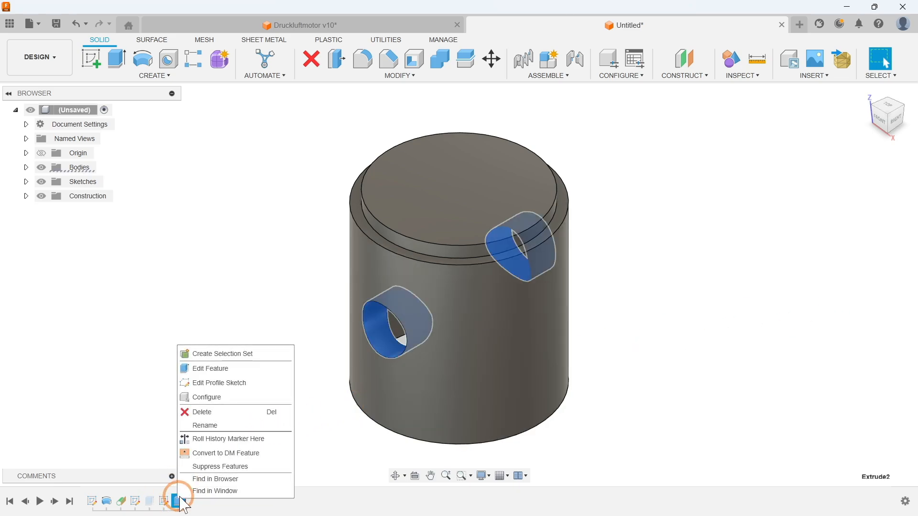
pyautogui.click(219, 466)
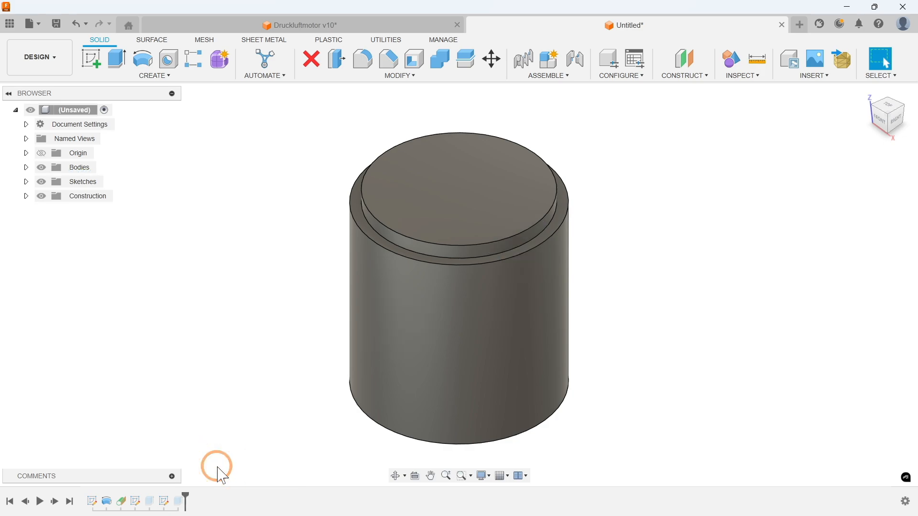
pyautogui.click(164, 76)
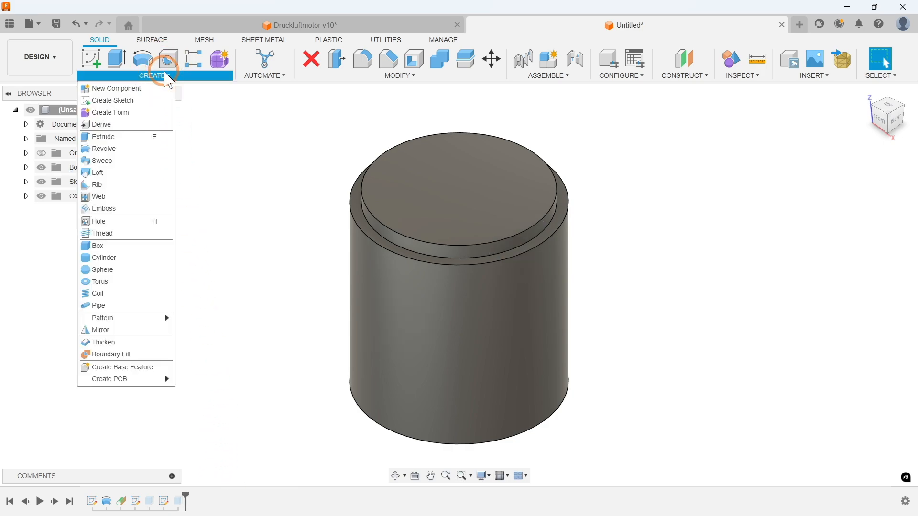
pyautogui.click(122, 222)
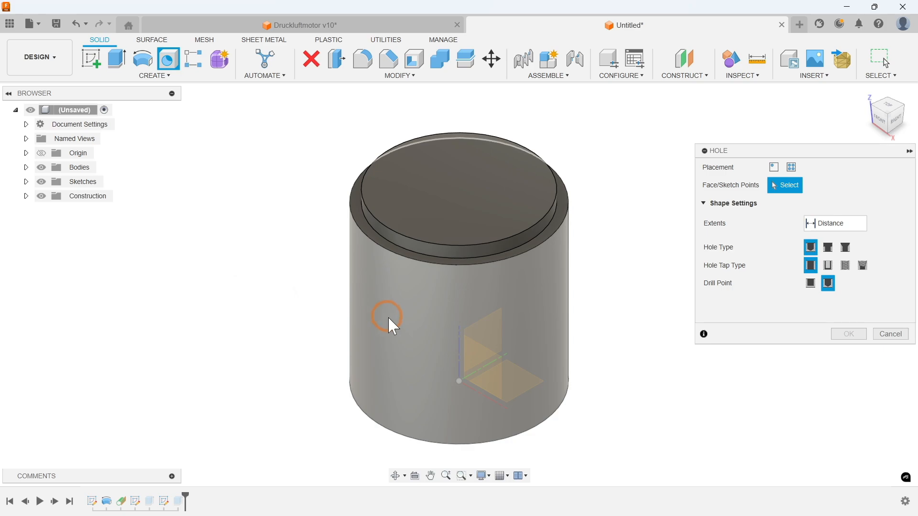
pyautogui.click(390, 325)
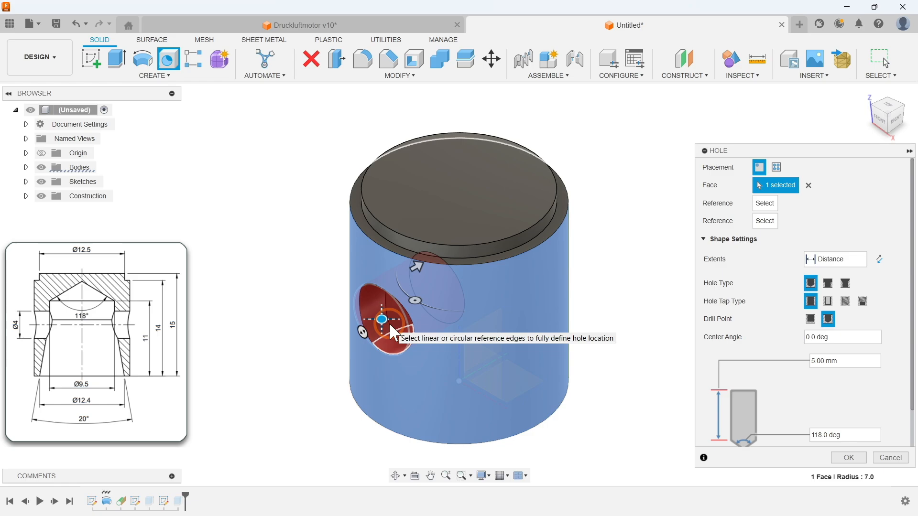
pyautogui.write('15/2')
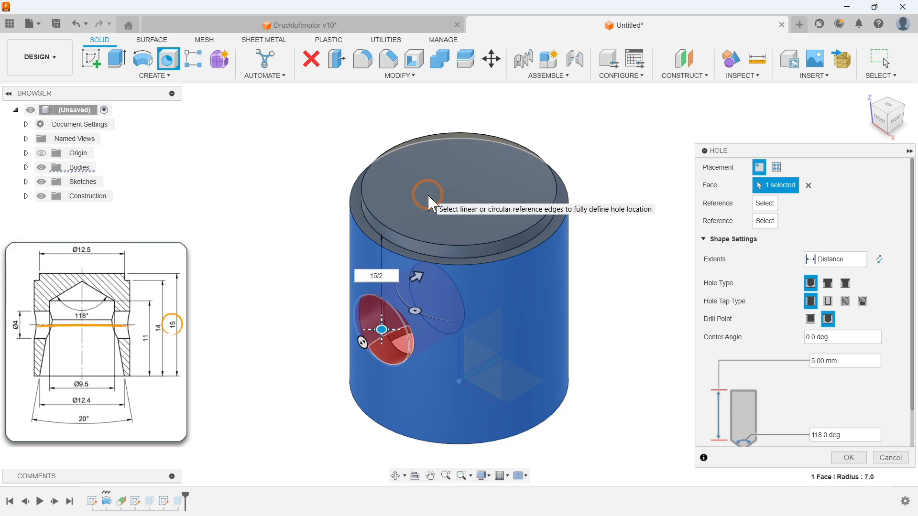
# Set the hole's extents to All and its diameter to 4 mm, and create the hole.
pyautogui.click(831, 259)
pyautogui.click(830, 299)
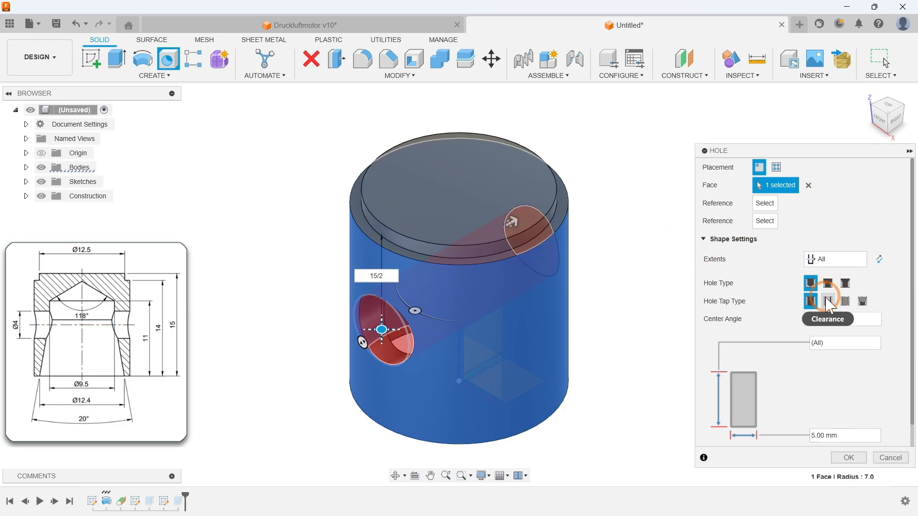
pyautogui.click(842, 435)
pyautogui.write('4')
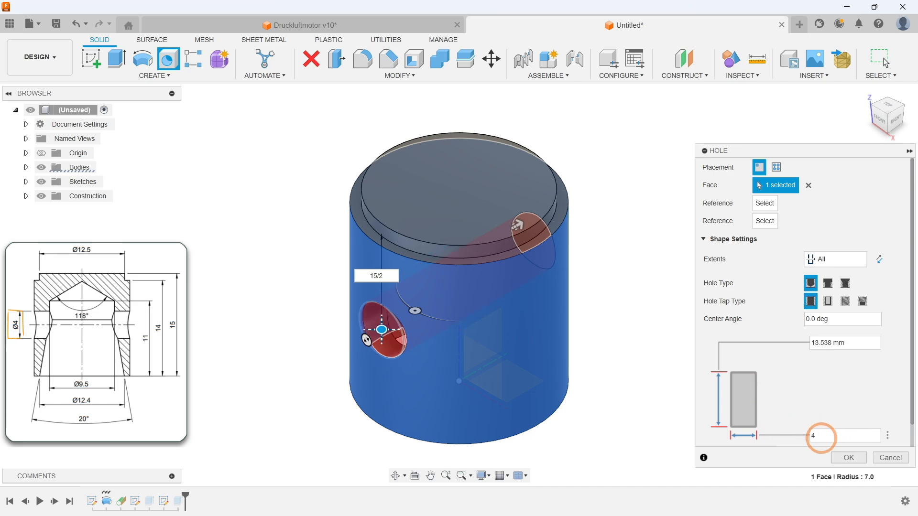
pyautogui.click(848, 458)
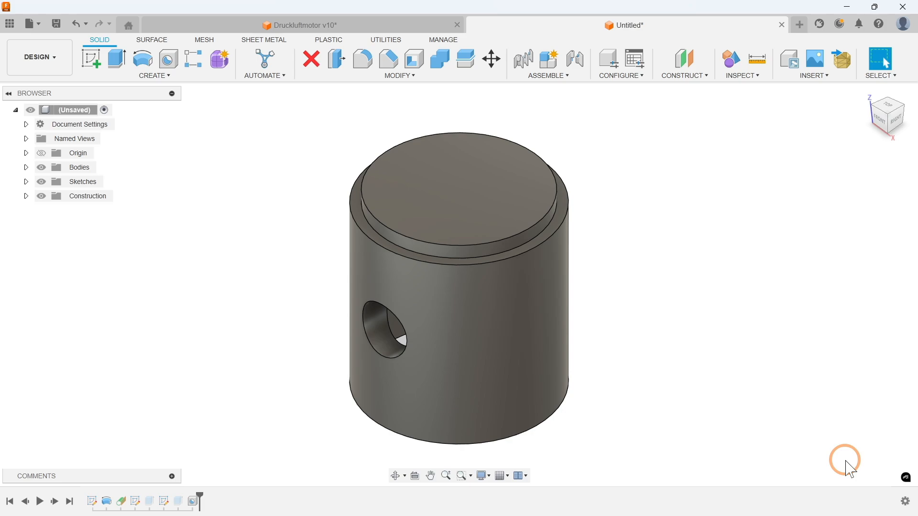
# Delete both suppressed cross-hole extrude cuts from the design history.
pyautogui.rightClick(181, 501)
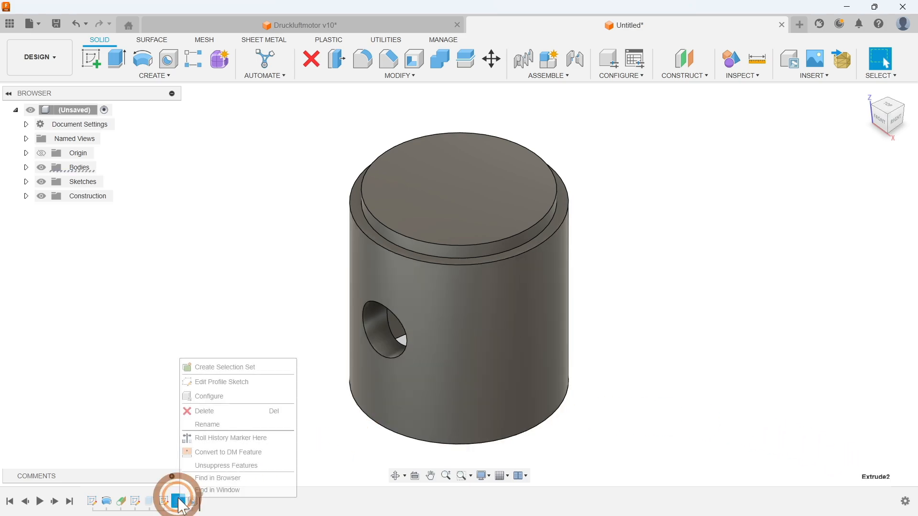
pyautogui.click(203, 411)
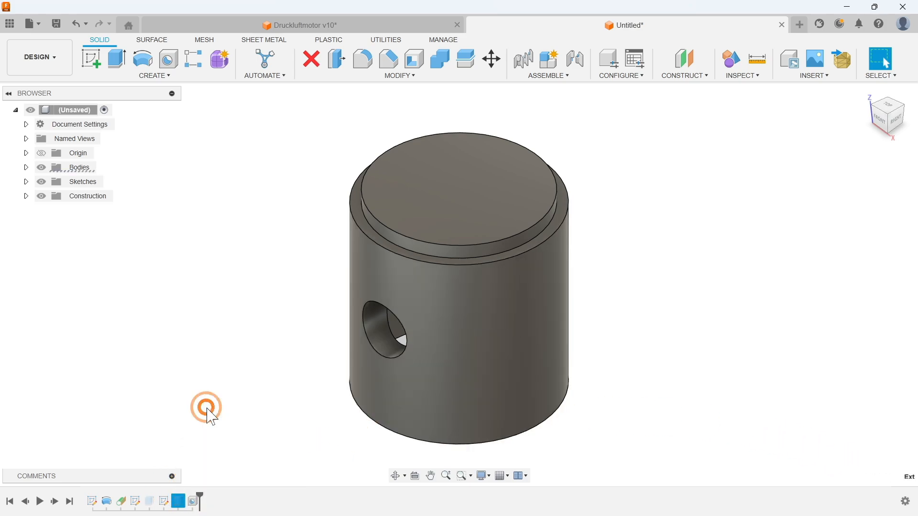
pyautogui.rightClick(150, 501)
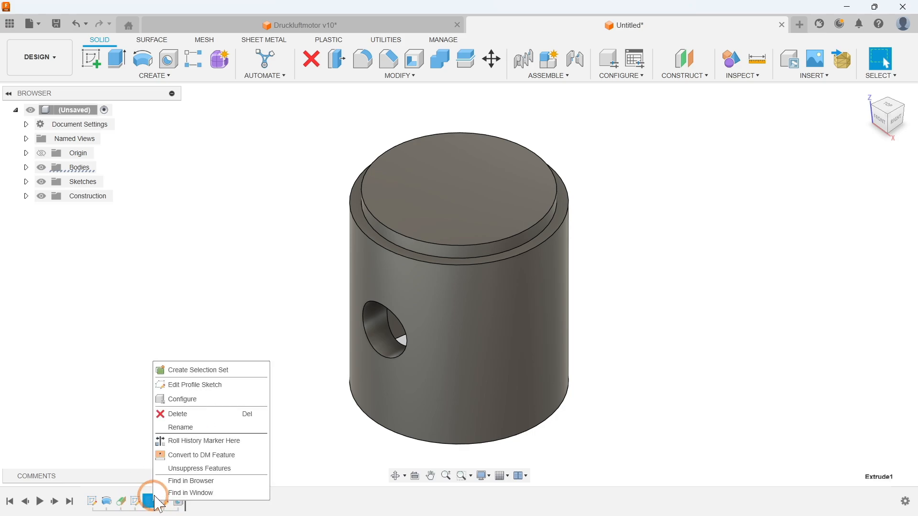
pyautogui.click(182, 415)
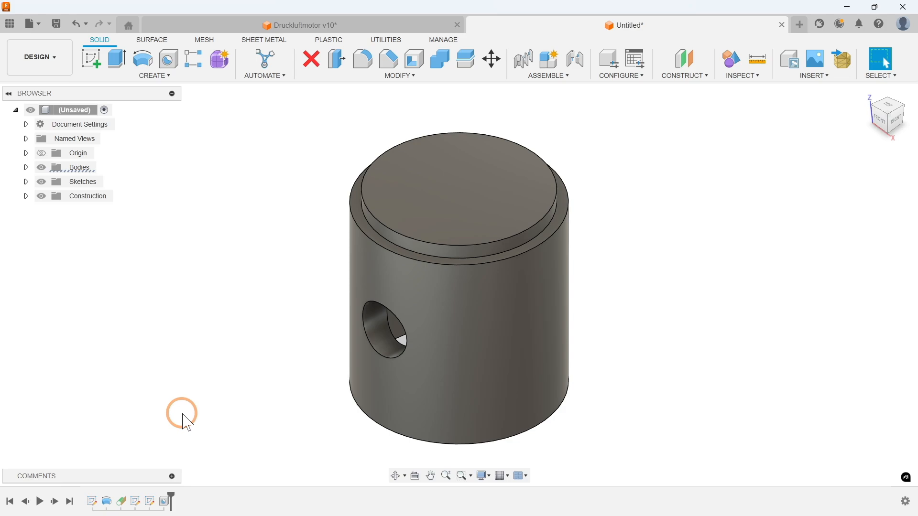
# Assign the Bronze physical material from the Fusion Material Library's Metal category to the piston body.
pyautogui.click(401, 75)
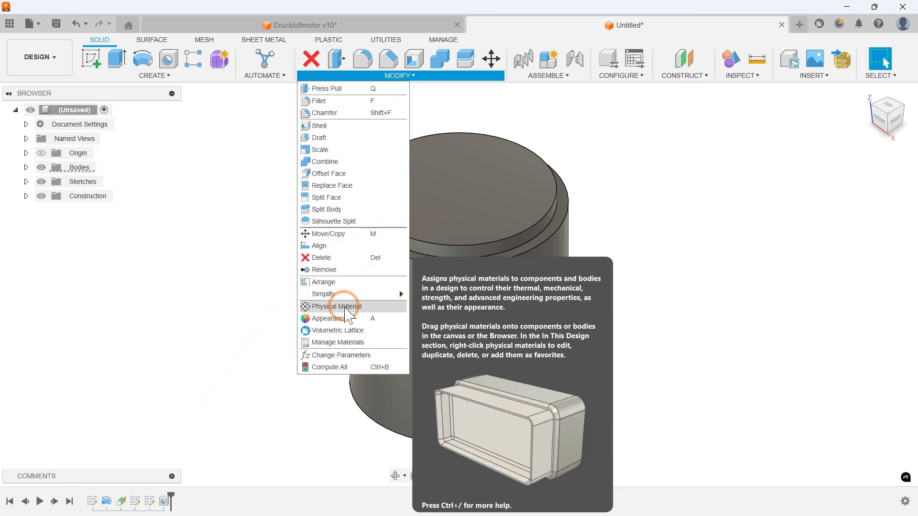
pyautogui.click(344, 307)
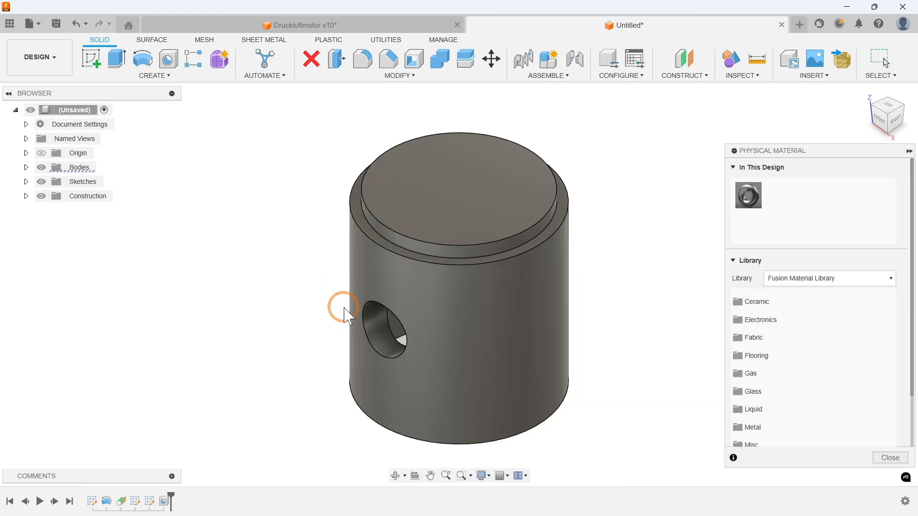
pyautogui.scroll(-2, 771, 377)
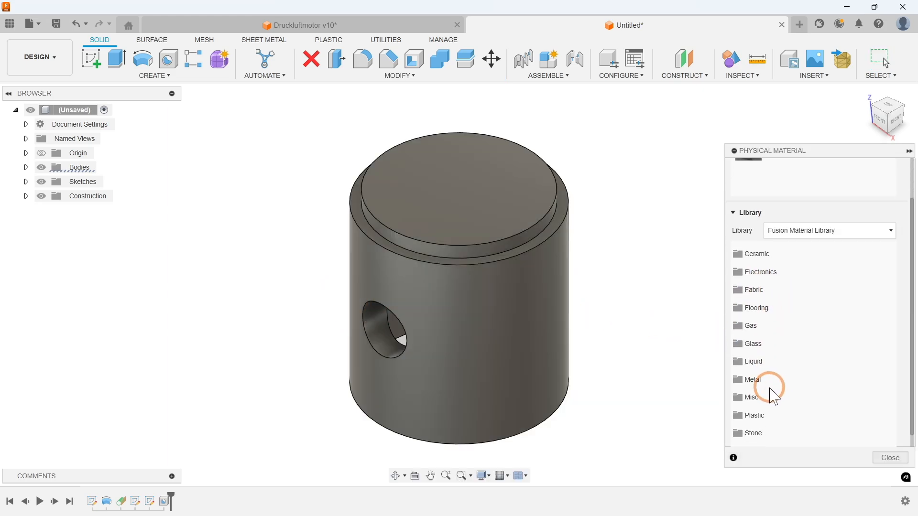
pyautogui.click(758, 363)
pyautogui.scroll(-10, 757, 381)
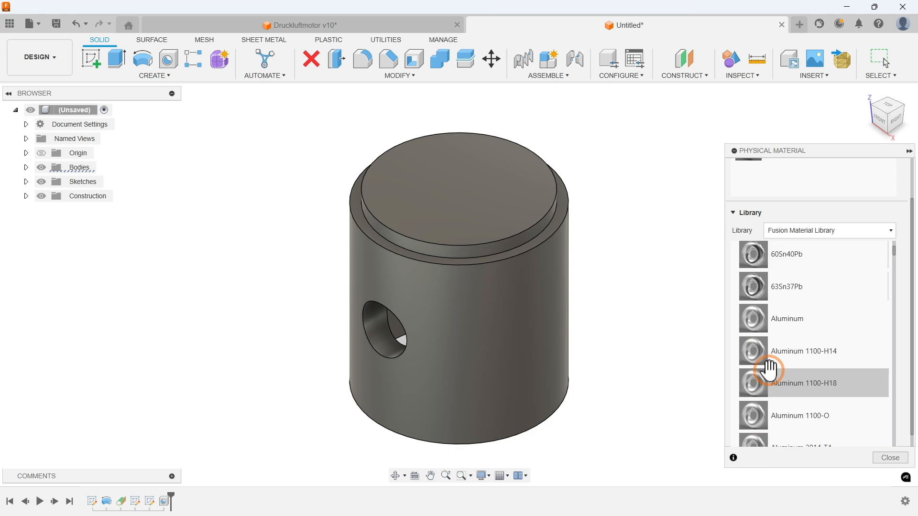
pyautogui.scroll(-10, 773, 363)
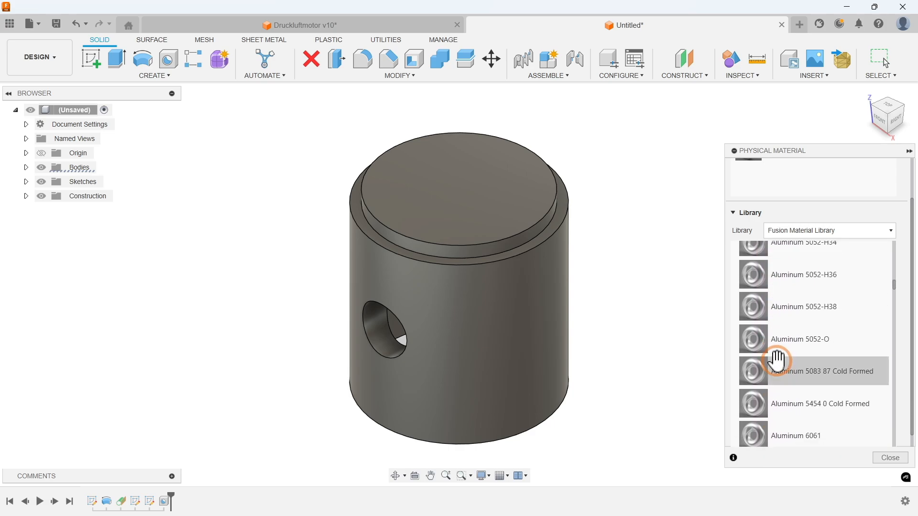
pyautogui.scroll(-3, 778, 366)
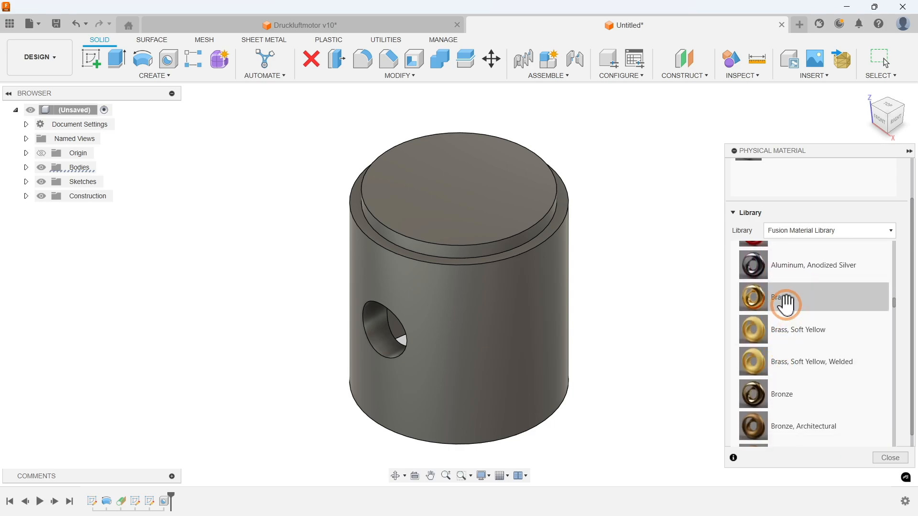
pyautogui.moveTo(795, 333); pyautogui.dragTo(544, 308)
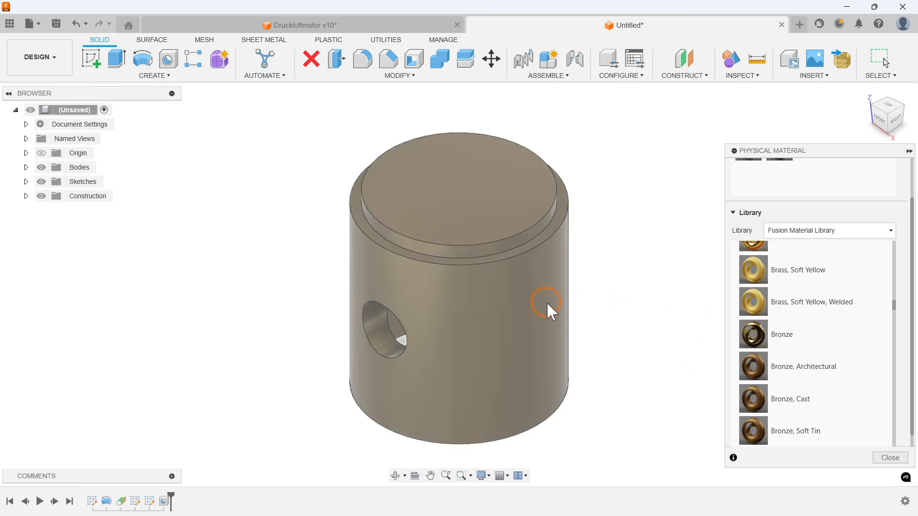
pyautogui.click(890, 457)
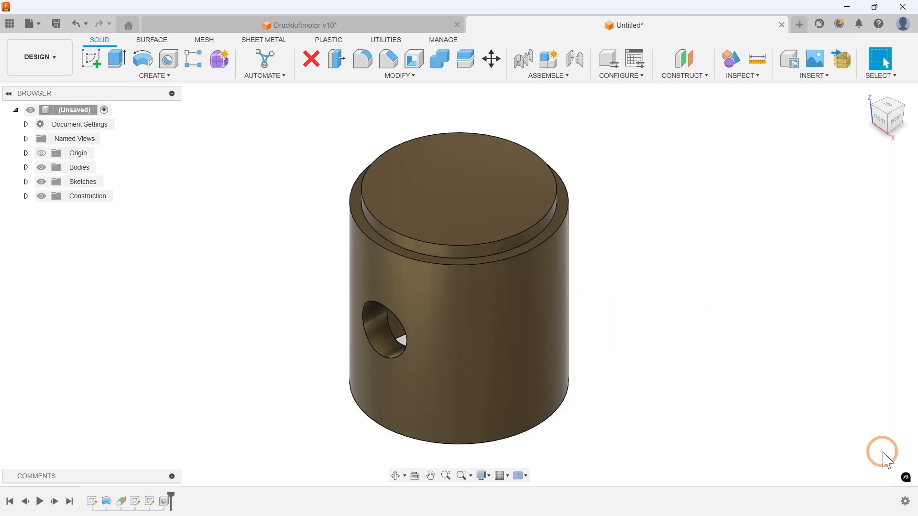
# Save the design as "Kolben" in the Druckluftmotor folder and play back its design history.
pyautogui.click(55, 23)
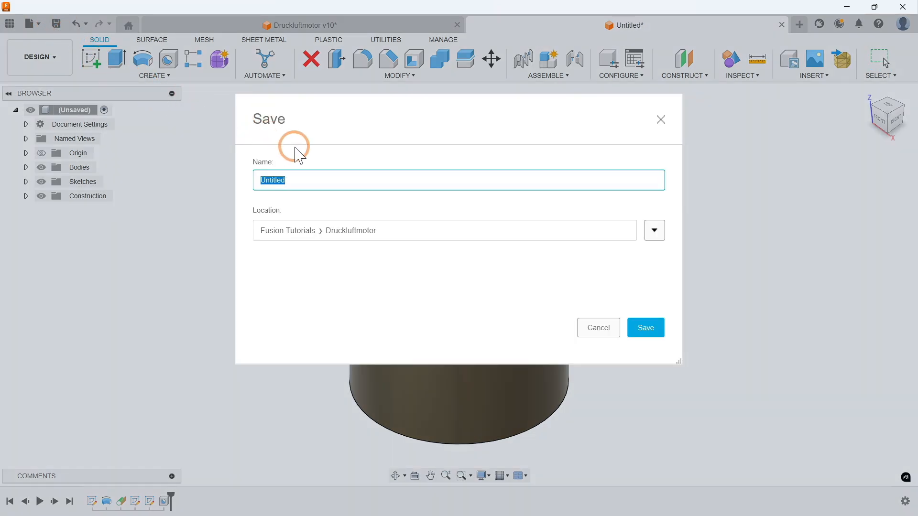
pyautogui.write('Kolben')
pyautogui.click(647, 326)
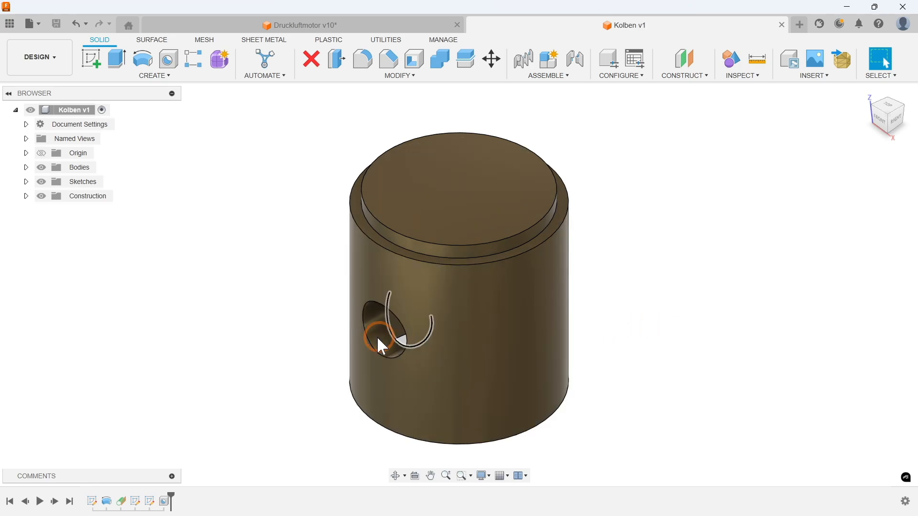
pyautogui.click(41, 501)
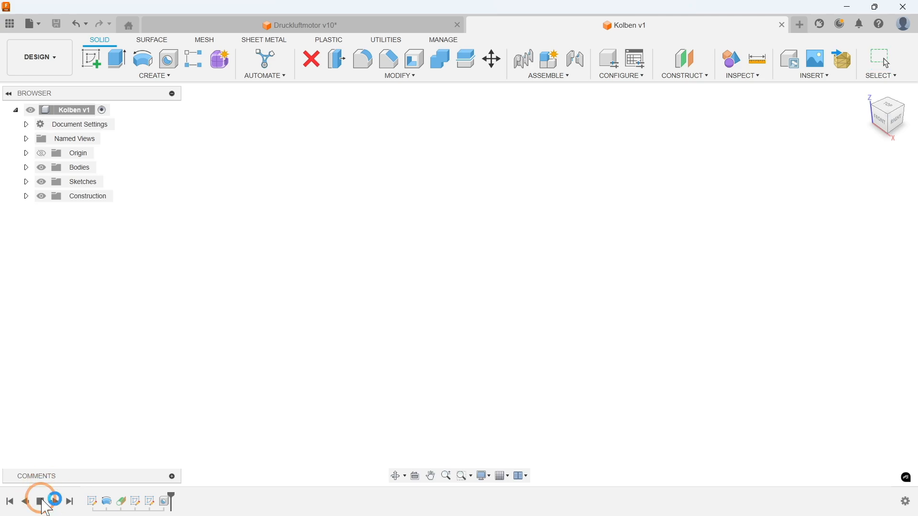